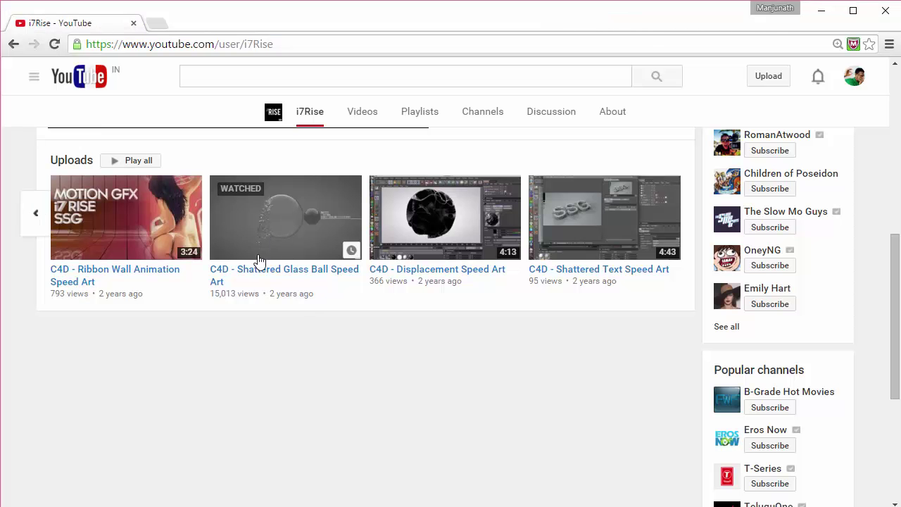
Step: Look over the i7Rise channel page and its uploads, including the C4D - Shattered Glass Ball Speed Art video
scroll(111, 235, up, 5)
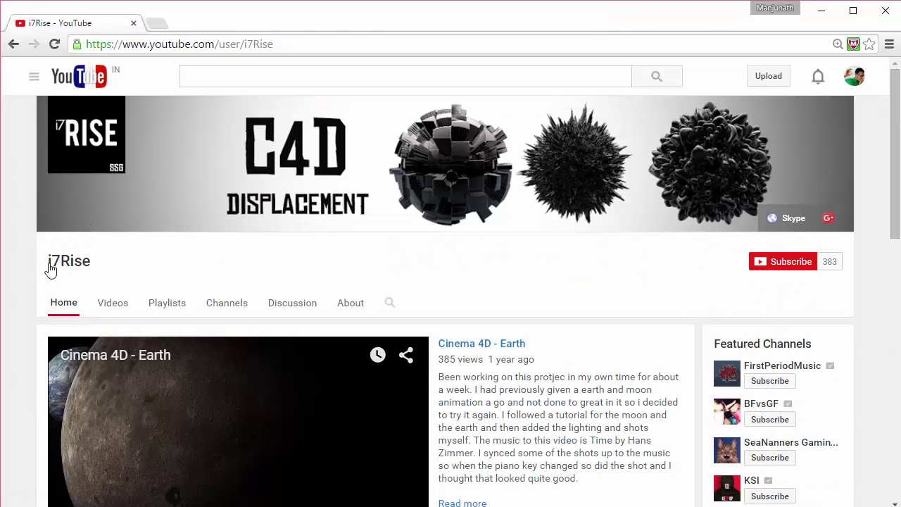
scroll(379, 255, down, 5)
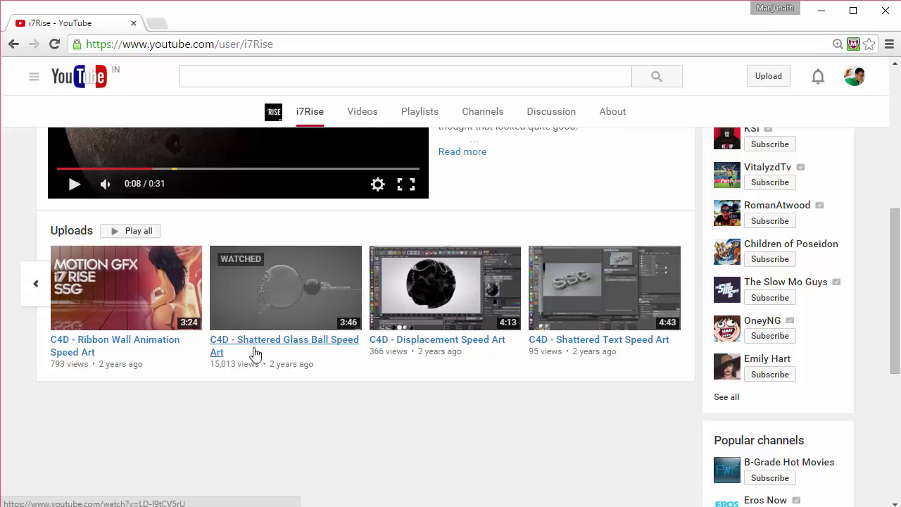
scroll(342, 345, up, 5)
scroll(307, 460, down, 3)
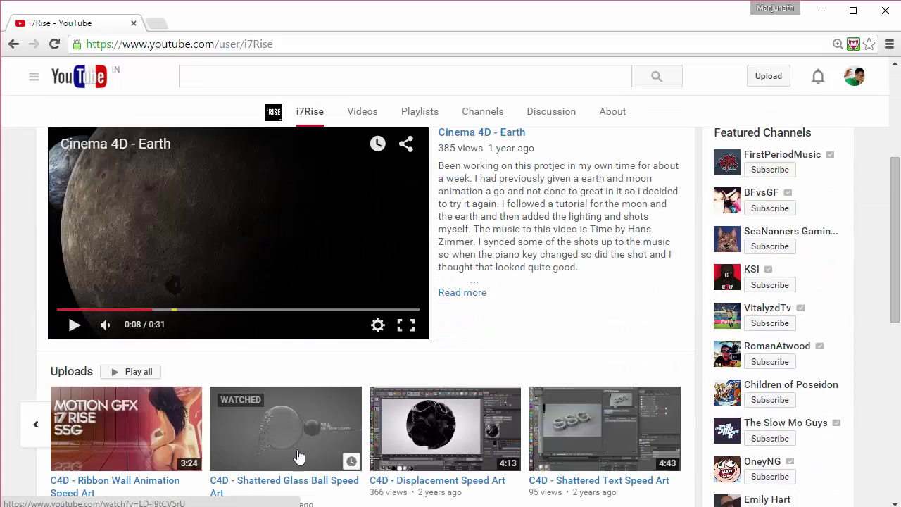
scroll(483, 262, up, 3)
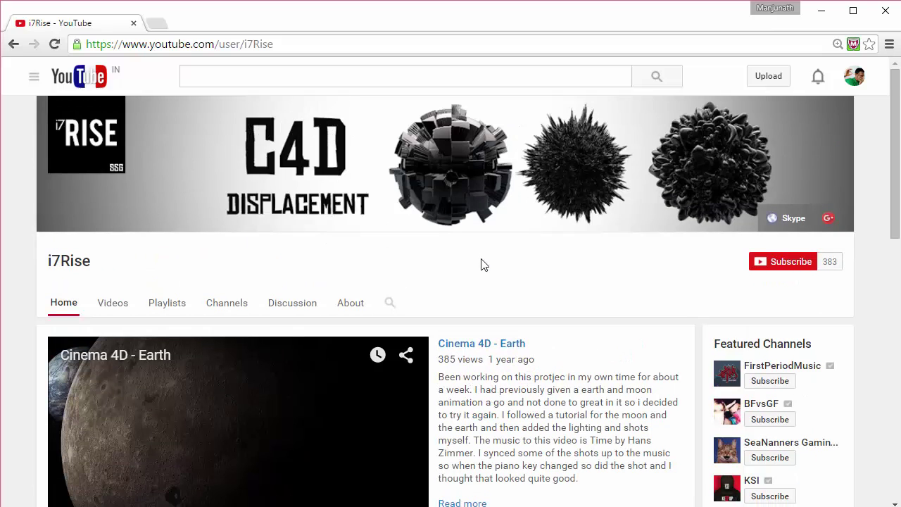
scroll(483, 264, down, 4)
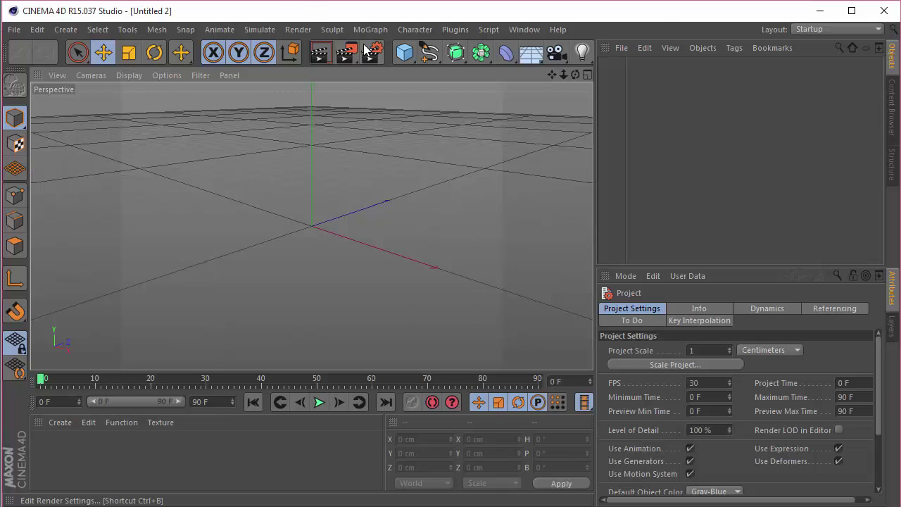
Step: Set the render output size to 1920 × 1080 pixels
click(371, 52)
click(291, 74)
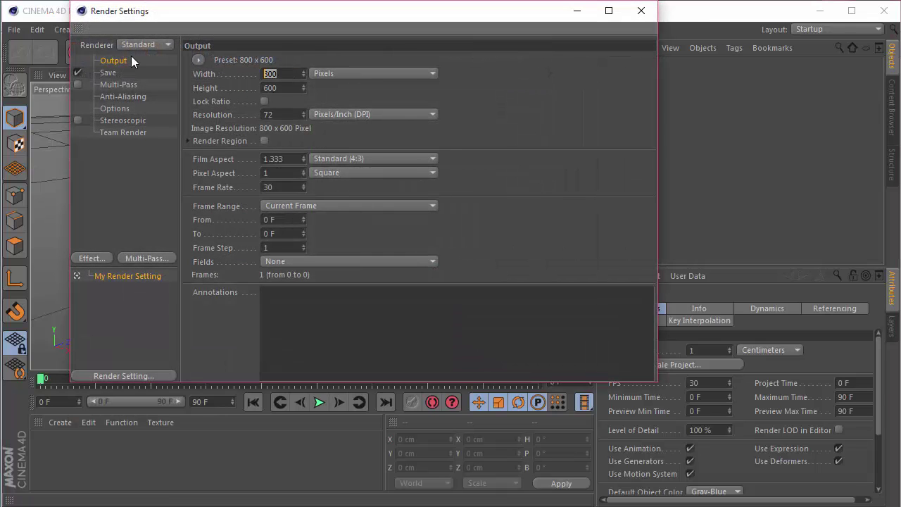
text(1280)
key(Tab)
key(BackSpace)
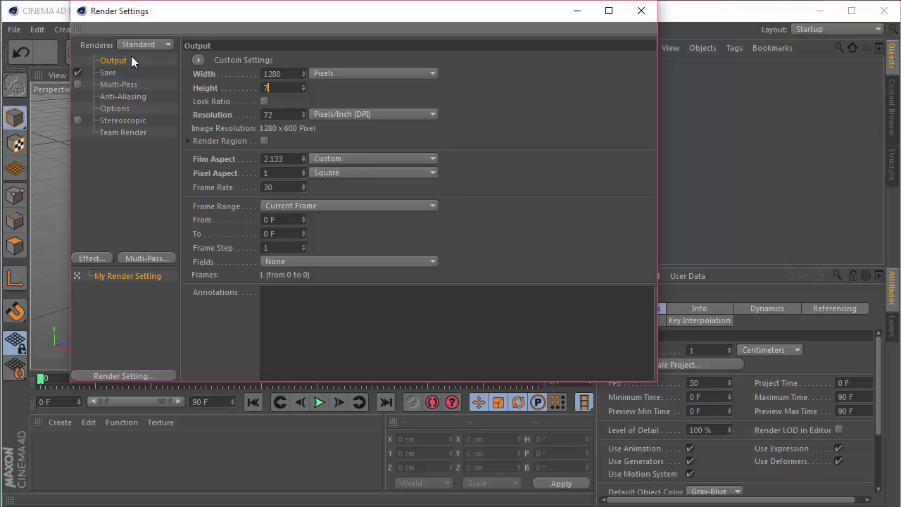
text(16)
key(shift+Tab)
text(1920)
key(Tab)
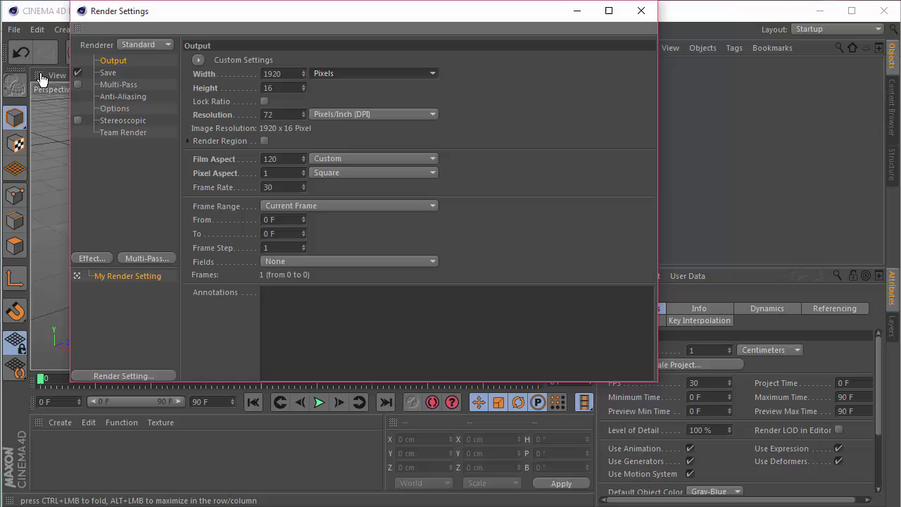
text(1080)
key(Tab)
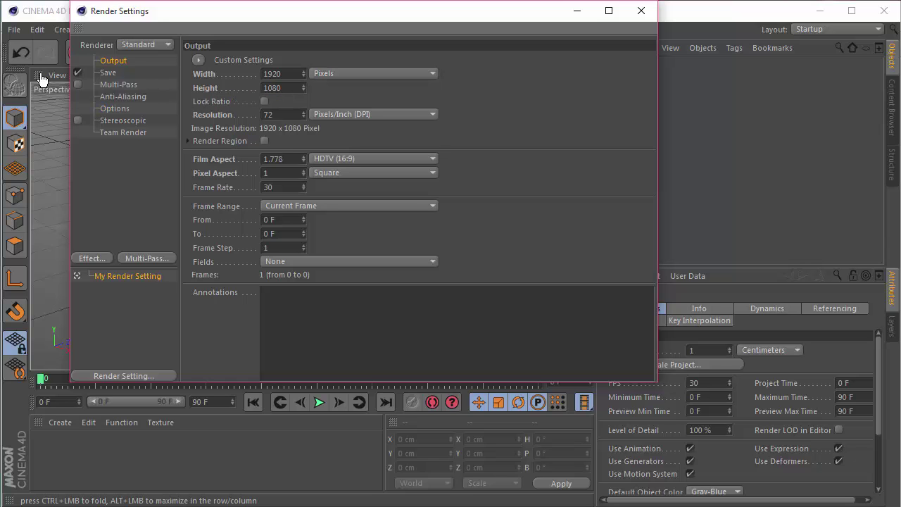
click(639, 11)
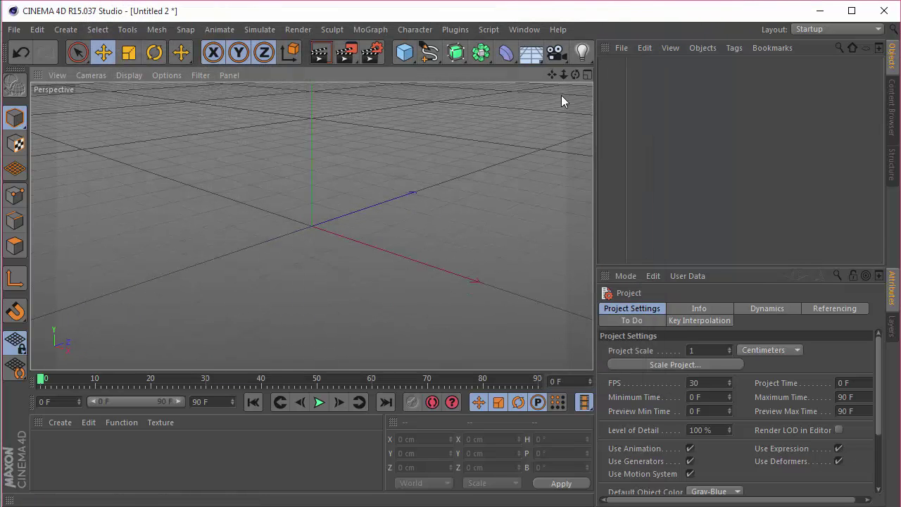
Step: Add a camera and reset its heading, pitch and X and Y position to 0
click(555, 53)
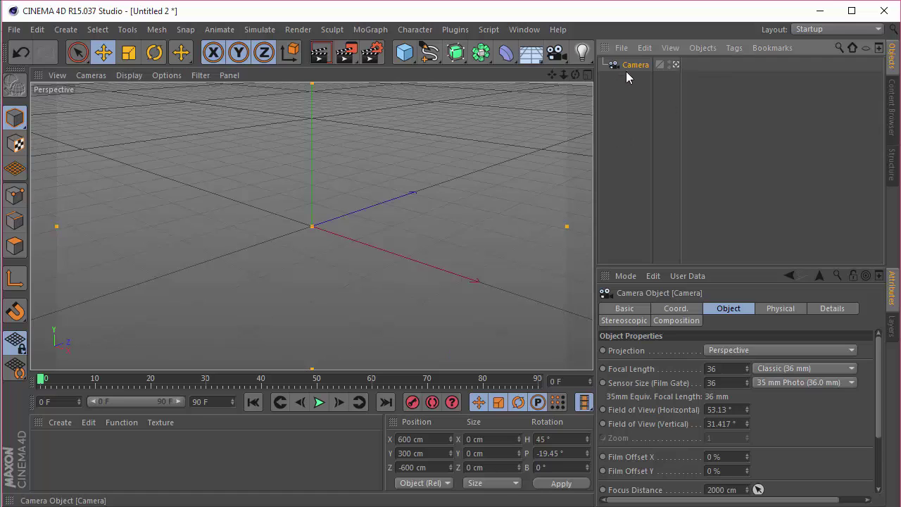
click(676, 308)
right_click(828, 351)
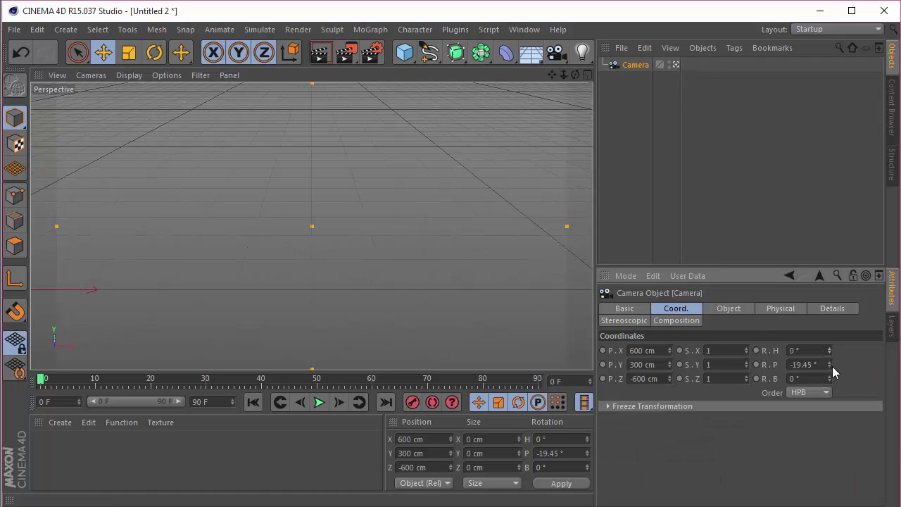
right_click(830, 365)
right_click(668, 350)
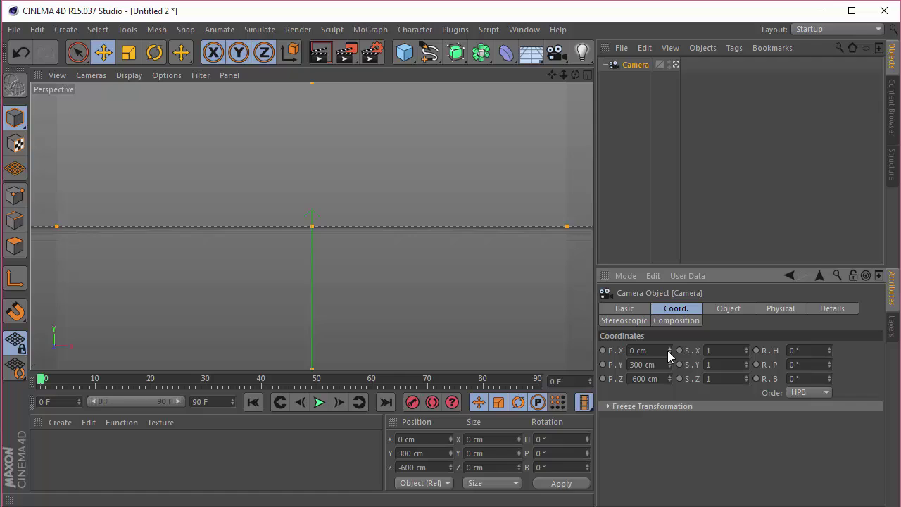
right_click(669, 365)
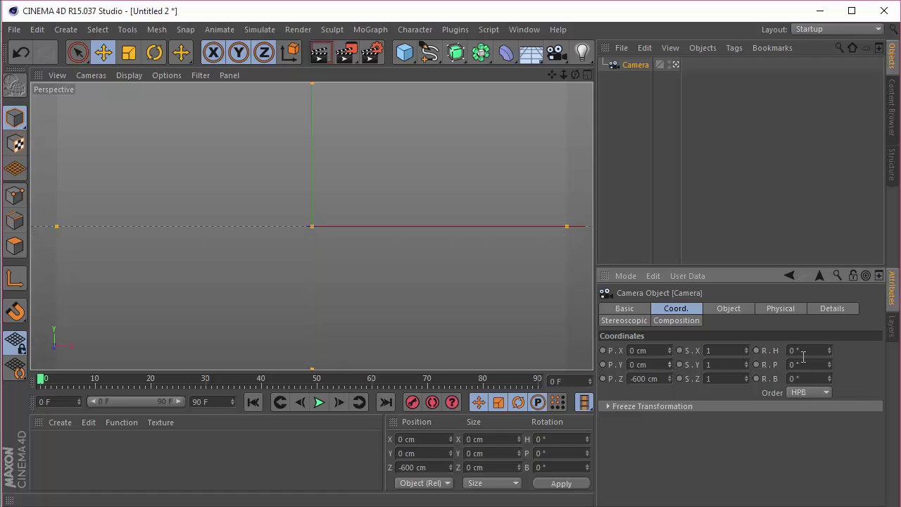
Step: Try shifting the camera sideways and set its X and Z position to 0 cm
drag(669, 349, 725, 337)
drag(668, 350, 660, 359)
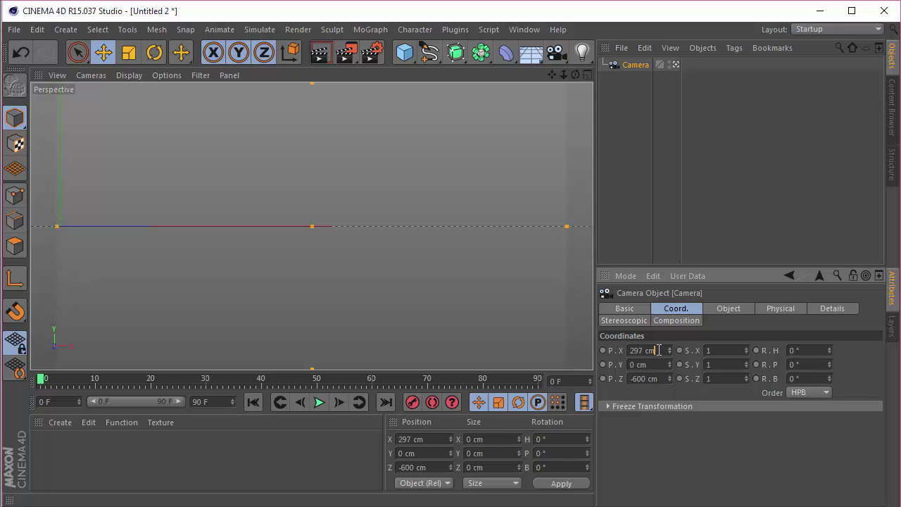
double_click(661, 350)
text(0)
double_click(667, 378)
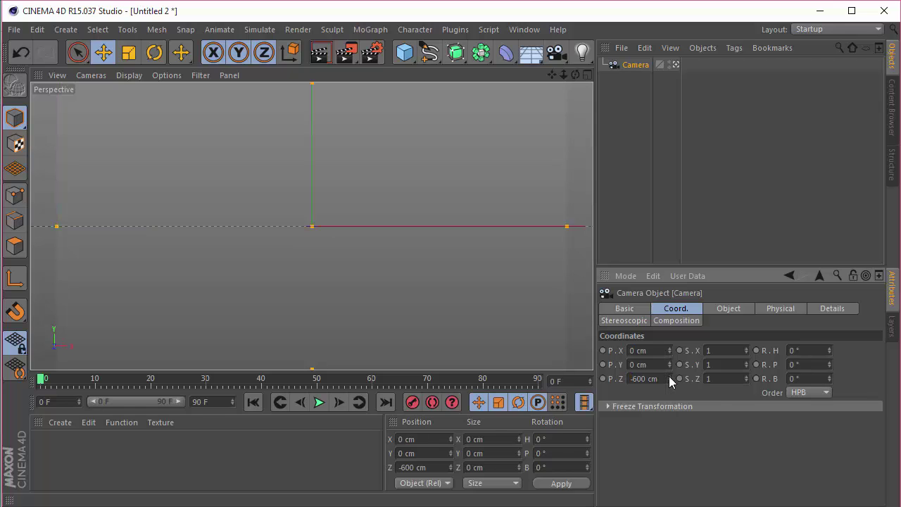
text(0)
key(Return)
Step: Position the camera at X 30 cm and Z -550 cm
click(639, 351)
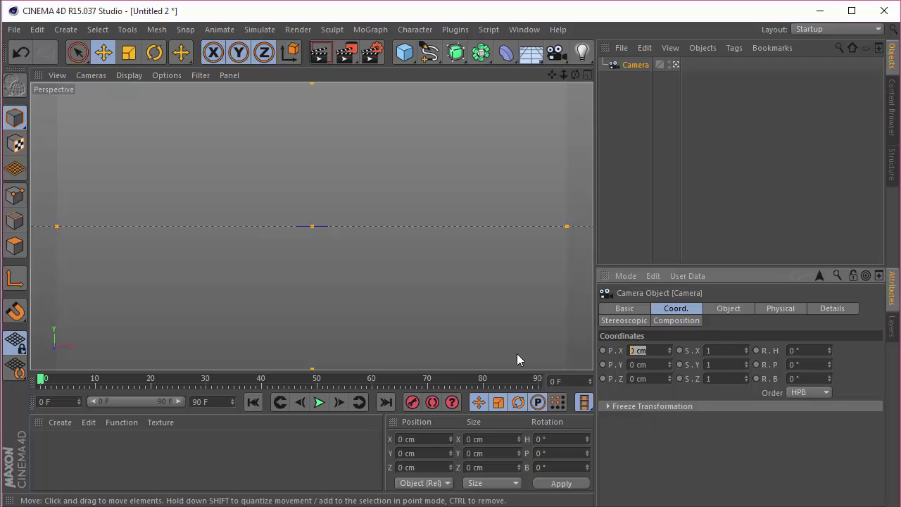
text(30)
key(Tab)
key(Tab)
text(-550)
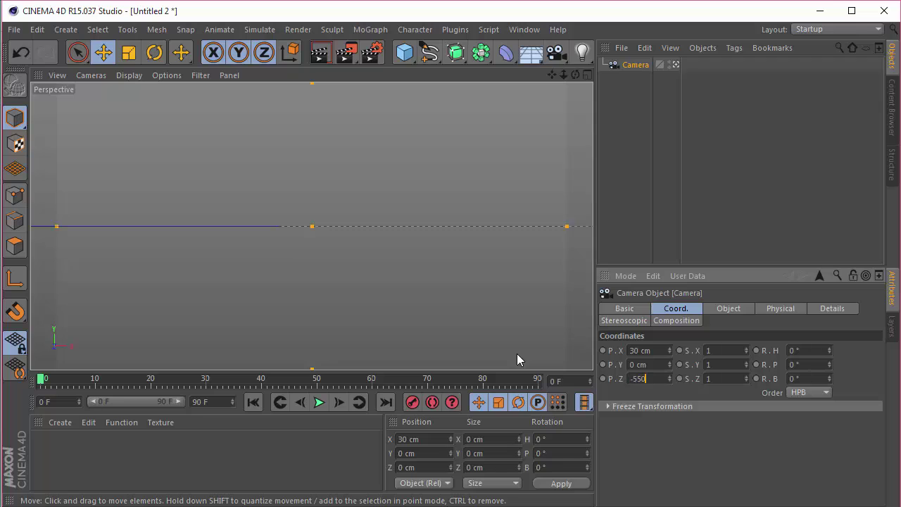
key(Return)
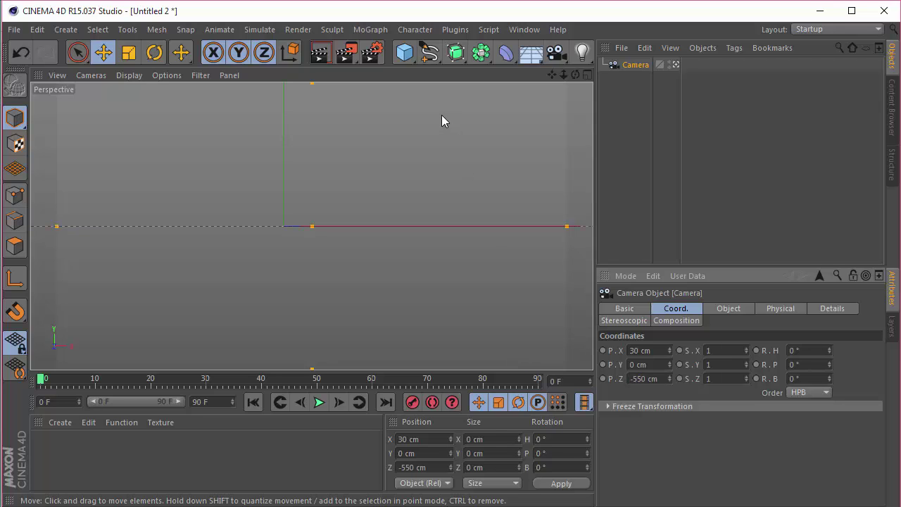
Step: Add a sphere to the scene and rename it Main
drag(408, 62, 707, 96)
double_click(634, 64)
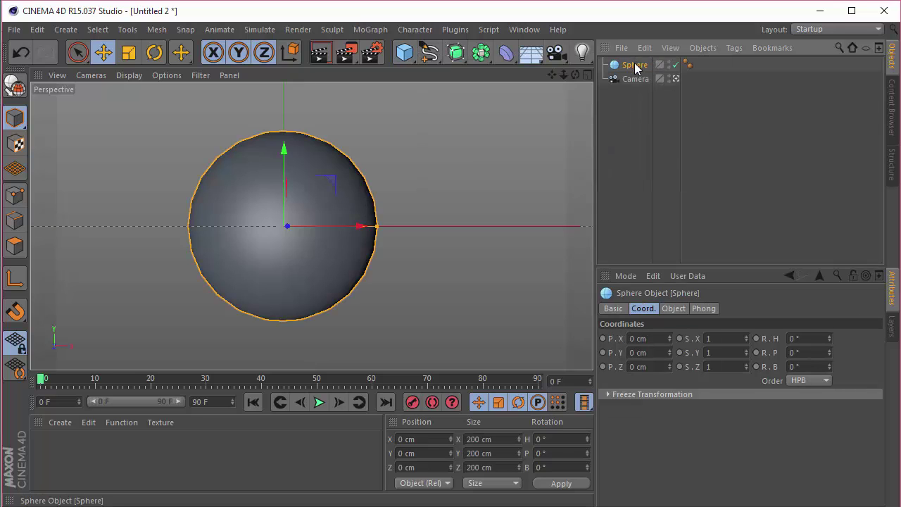
text(Main)
key(Return)
Step: Duplicate the Main sphere and rename the copy Small
key(ctrl+c)
key(ctrl+v)
double_click(636, 65)
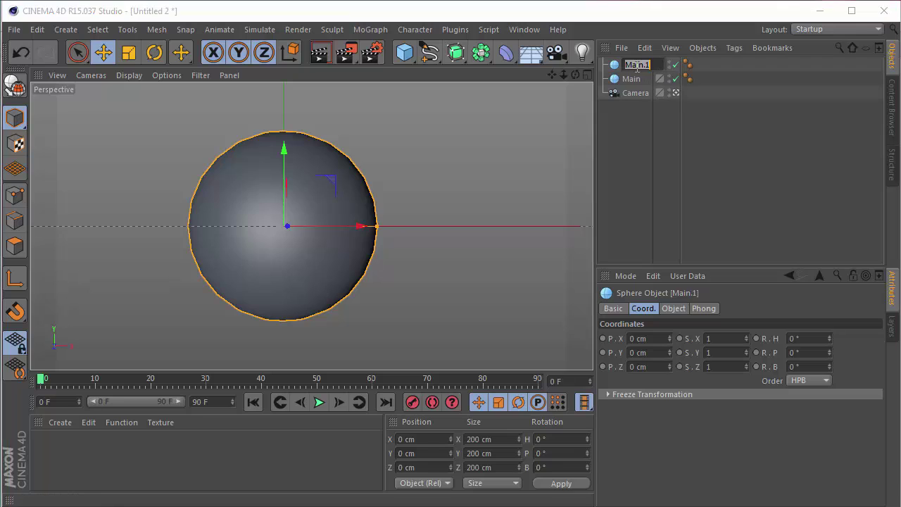
text(Small)
key(Return)
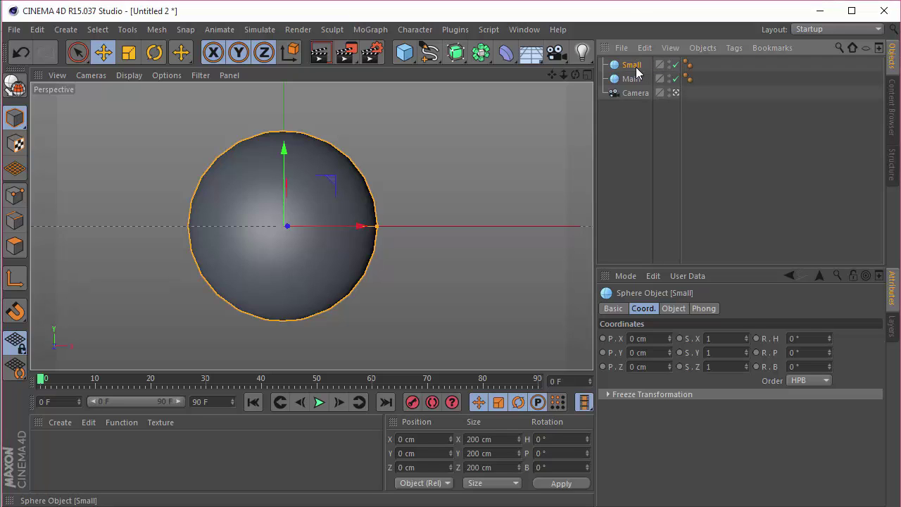
Step: Set the Main sphere's segments to 60
click(633, 78)
click(674, 308)
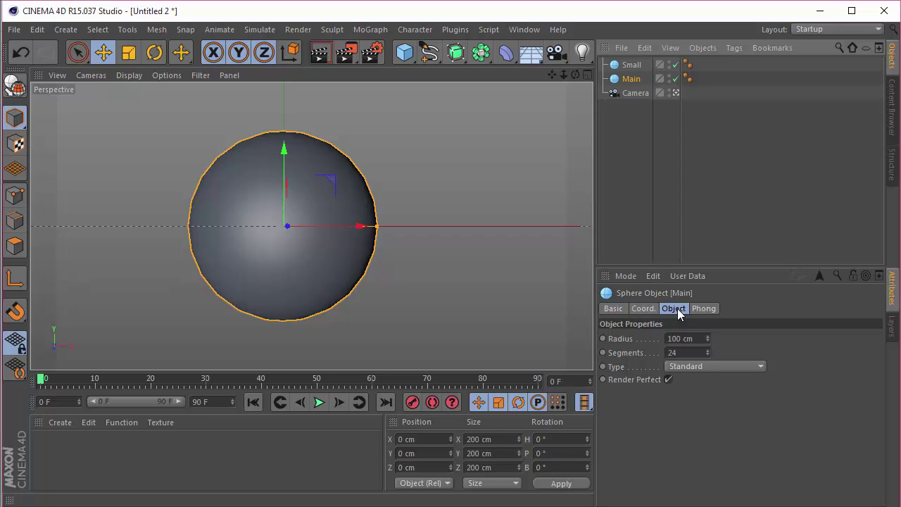
double_click(687, 353)
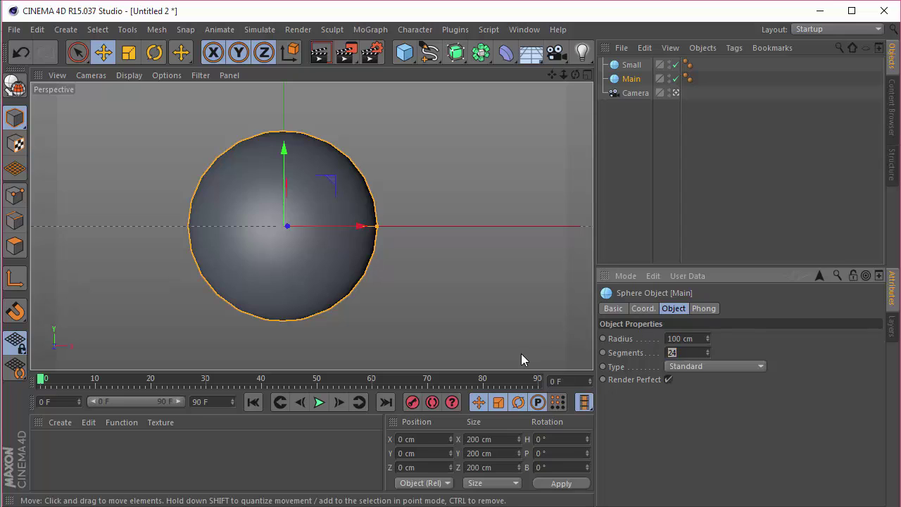
text(60)
key(Return)
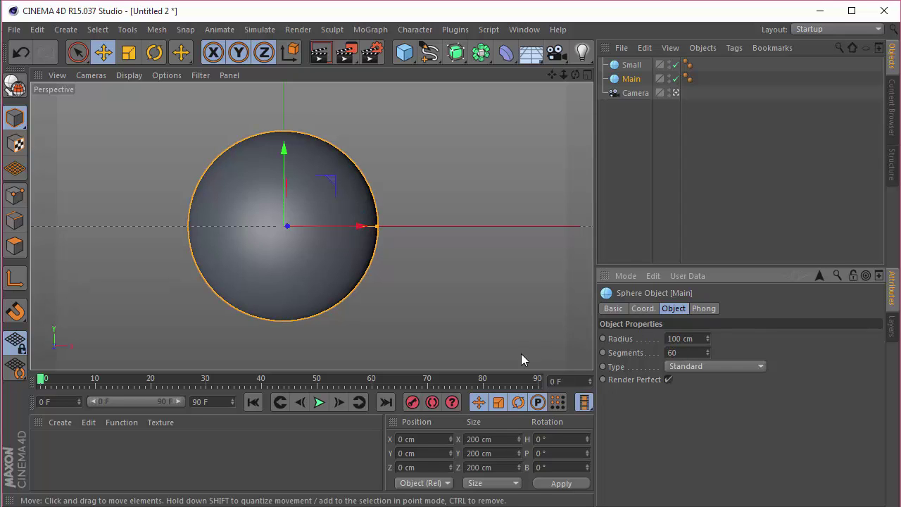
Step: Set the Small sphere's radius to 40 cm
click(631, 65)
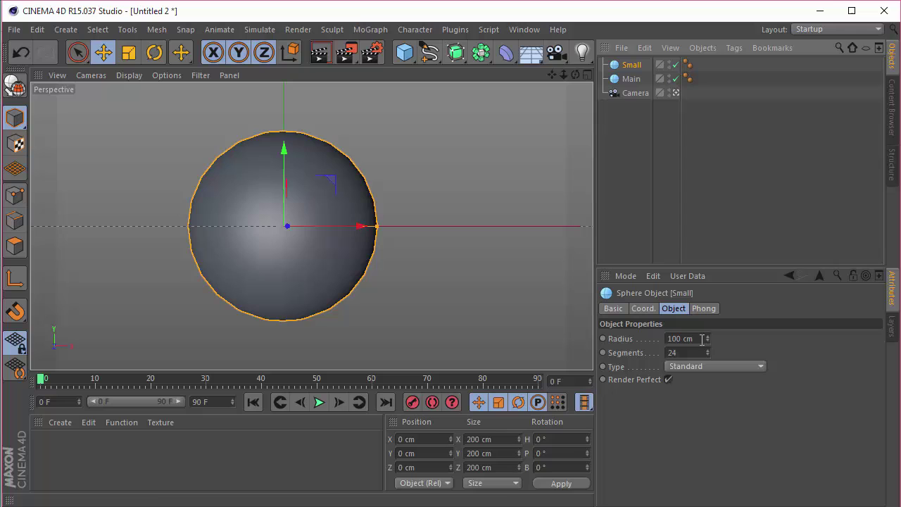
double_click(680, 339)
text(40)
key(Return)
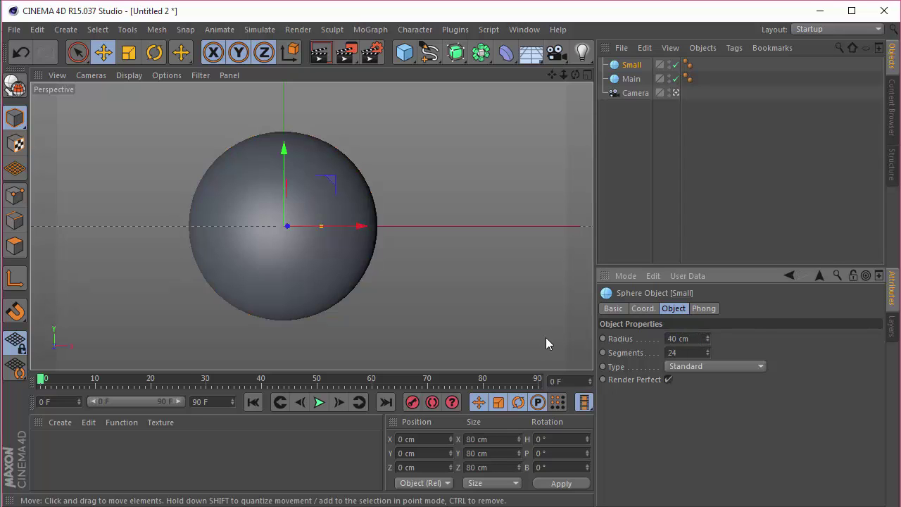
Step: Move the Small sphere beside the Main sphere, at an X position of exactly 140 cm
drag(360, 226, 490, 227)
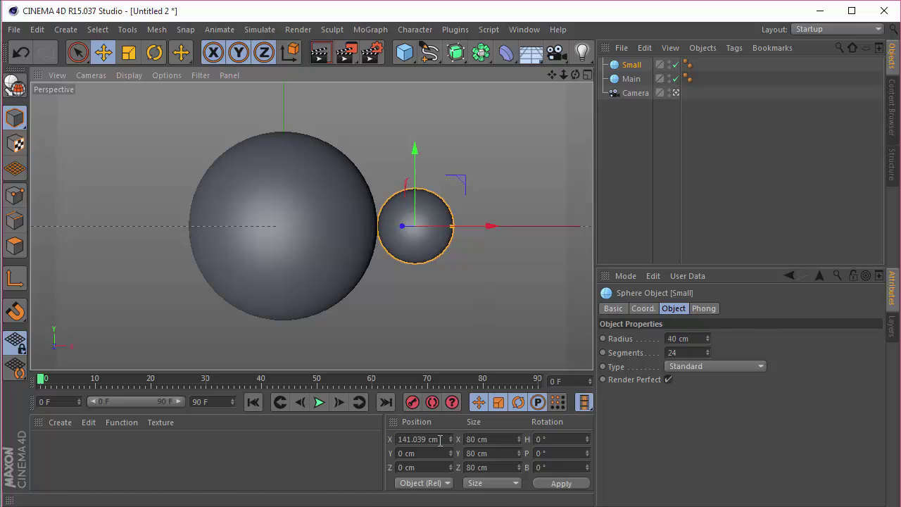
click(443, 438)
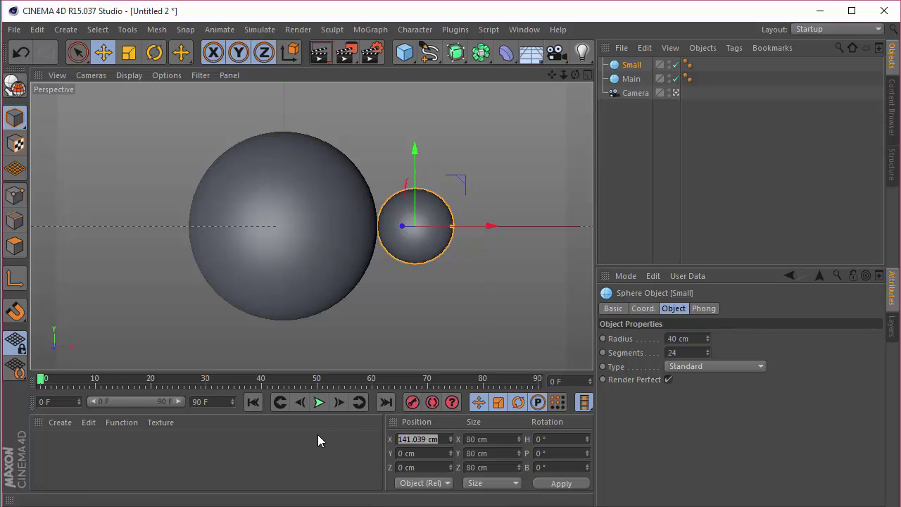
text(140)
key(Return)
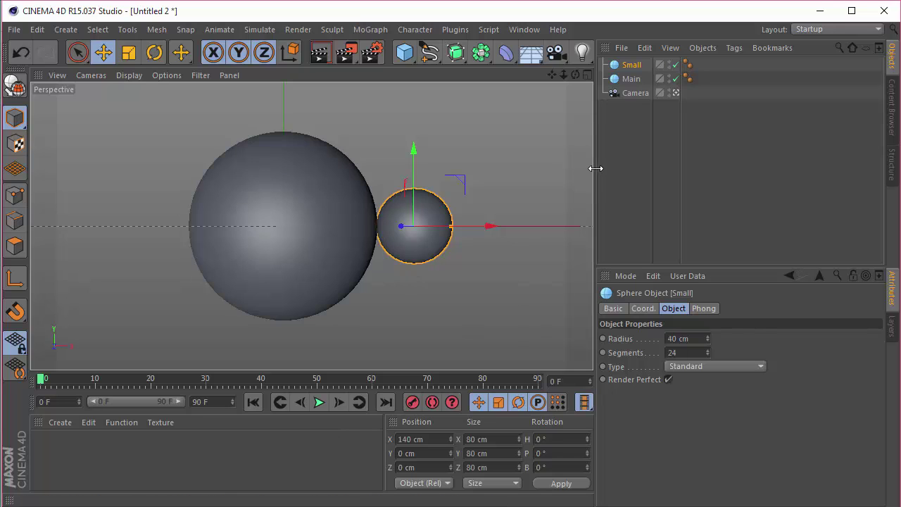
Step: Add an Explosion FX deformer as a child of the Main sphere, keeping it centred on the sphere
click(627, 155)
drag(506, 53, 774, 125)
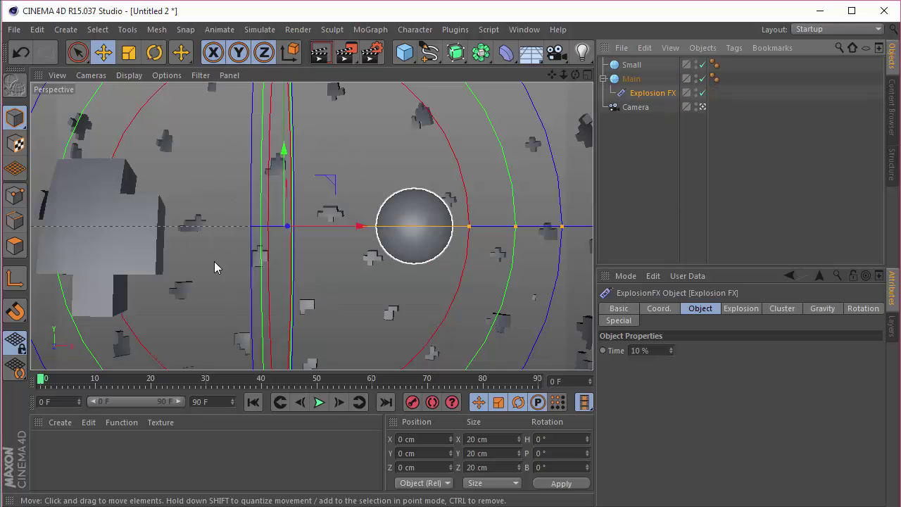
drag(360, 226, 253, 234)
key(ctrl+z)
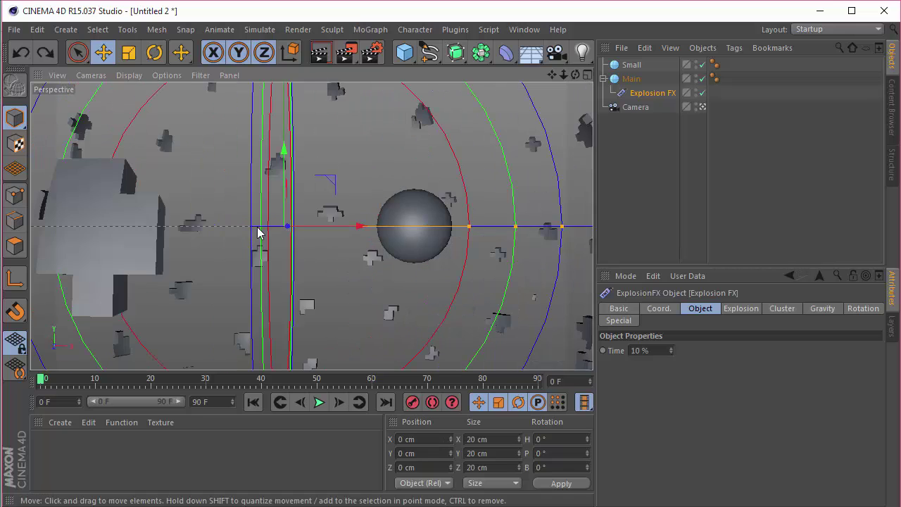
Step: Configure the Explosion FX explosion with strength 40, 70% decay, 55% variation and direction Only Z
click(742, 310)
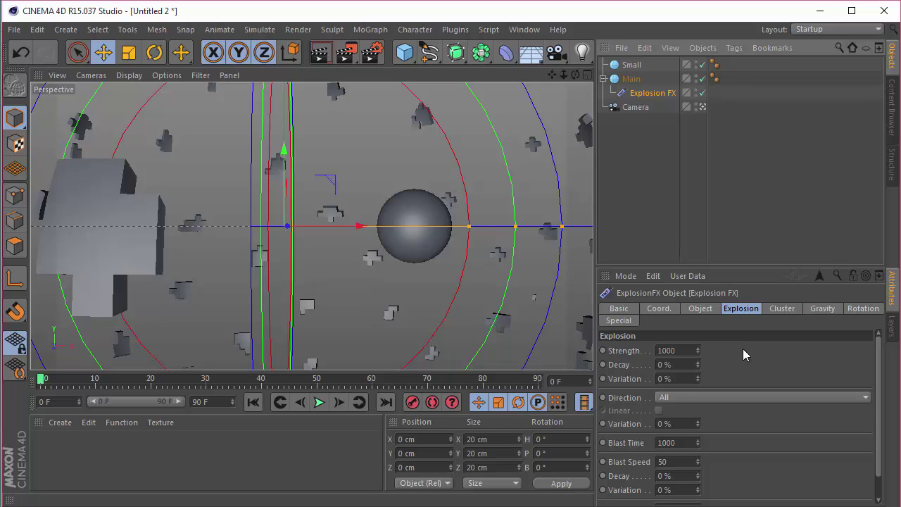
double_click(691, 350)
text(40)
key(Return)
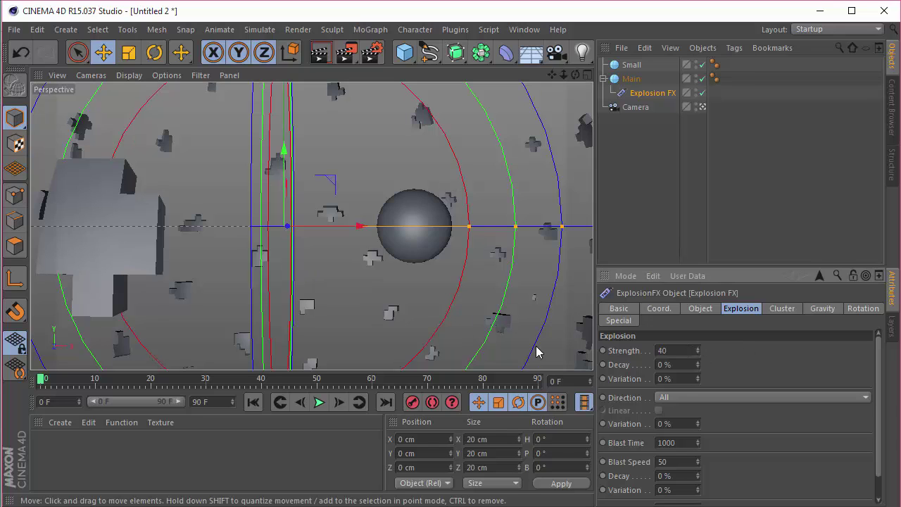
key(Tab)
text(70)
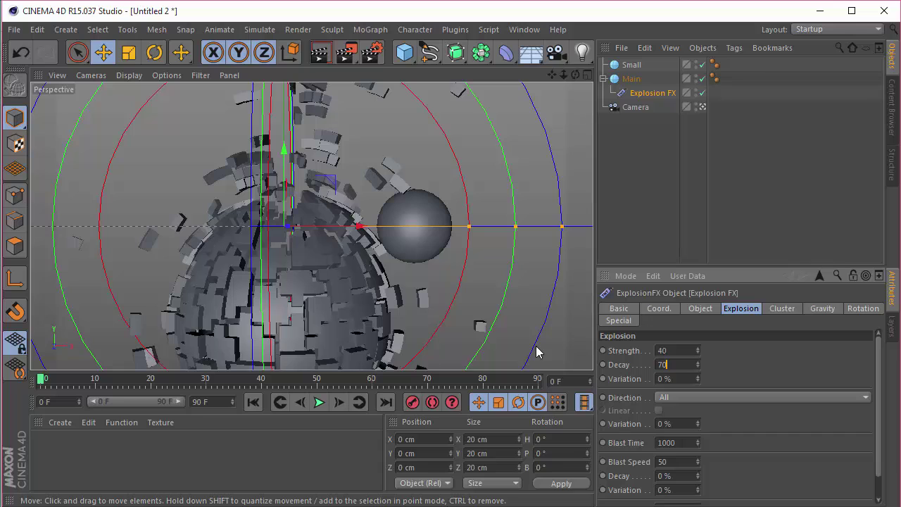
key(Tab)
text(55)
key(Return)
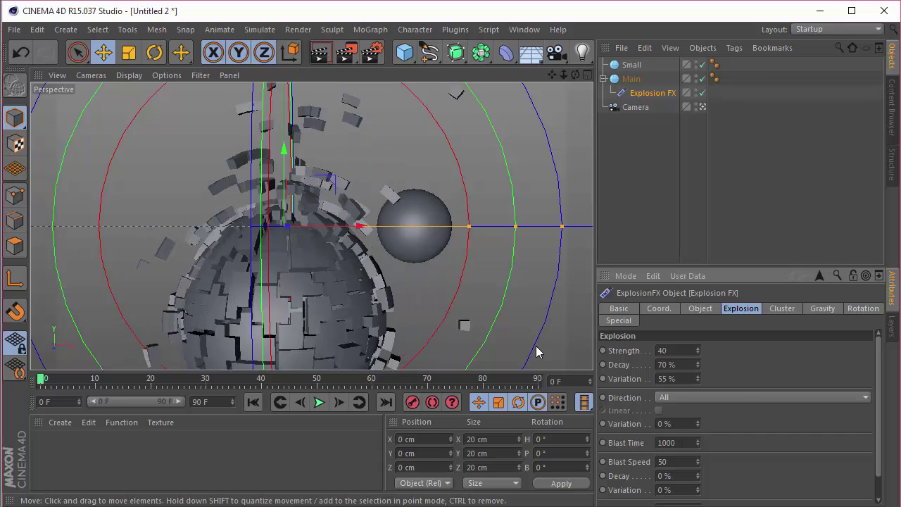
click(736, 397)
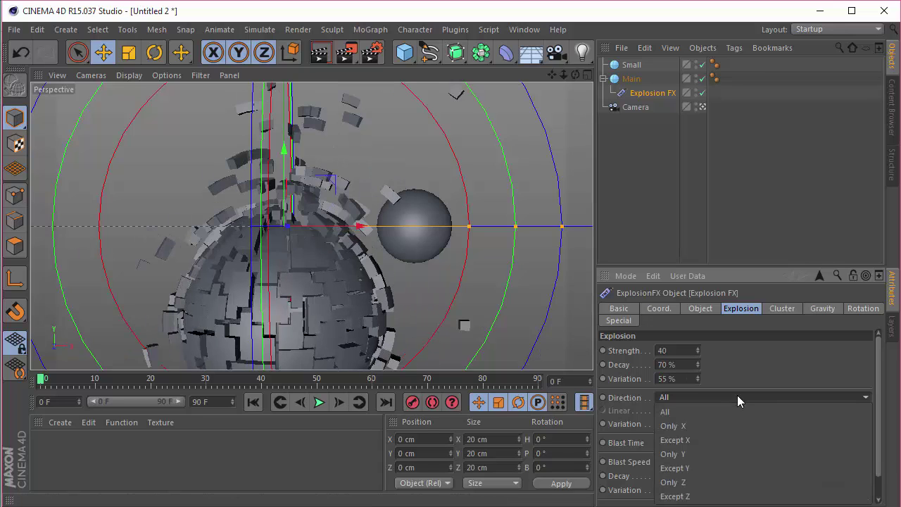
click(732, 482)
Step: Set the blast speed's decay to 75% and variation to 5%, and the blast range to 190 cm
scroll(739, 430, down, 1)
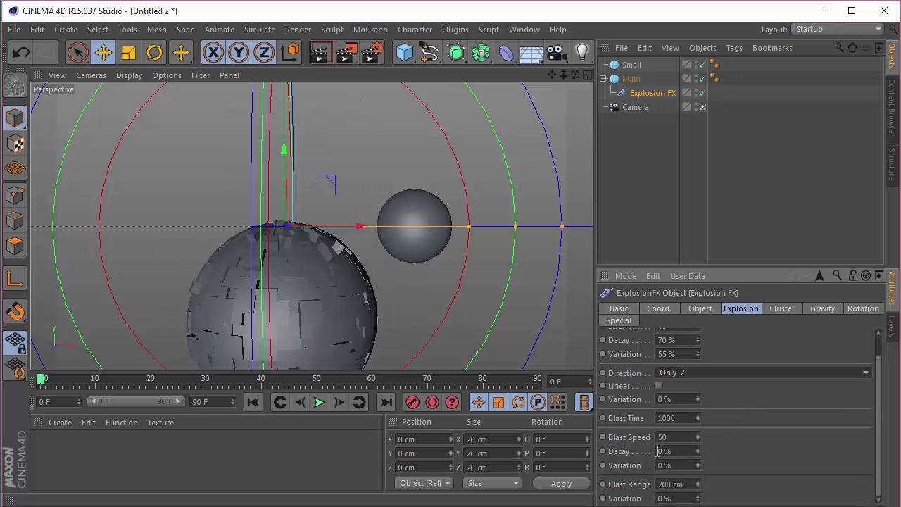
click(678, 451)
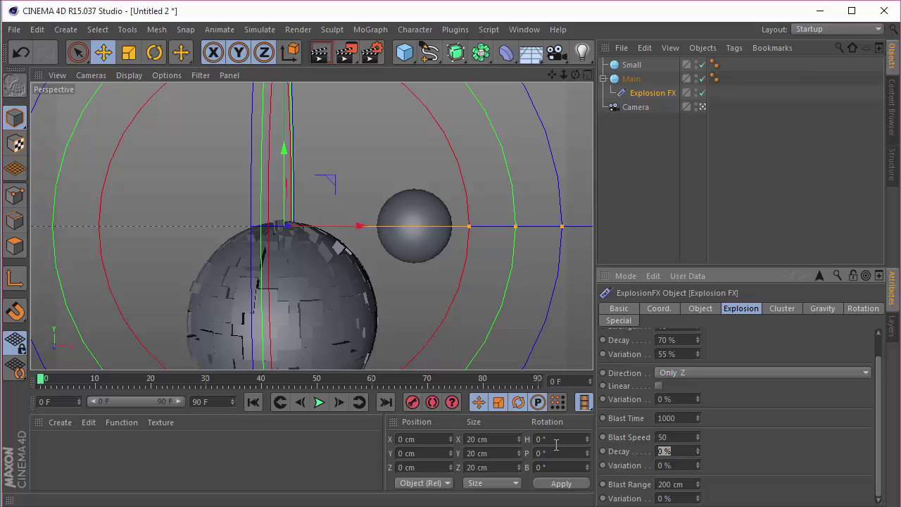
text(75)
click(679, 465)
text(5)
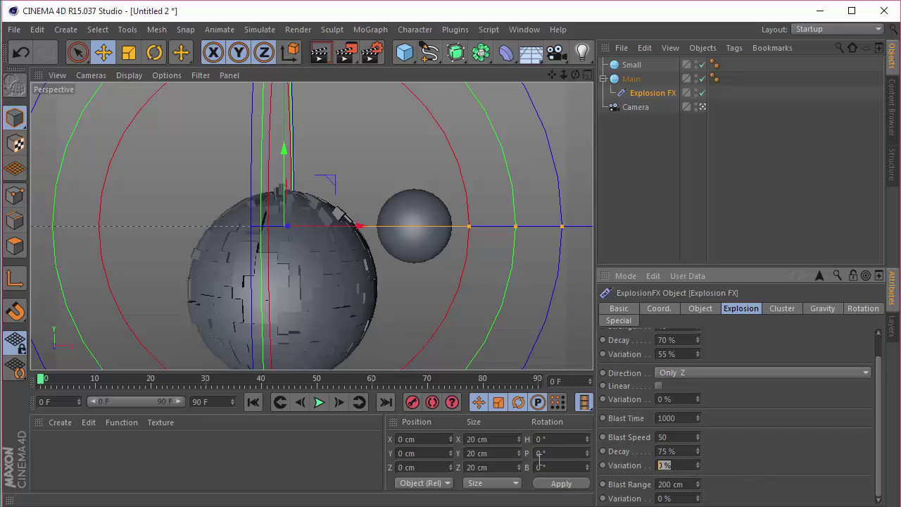
click(687, 484)
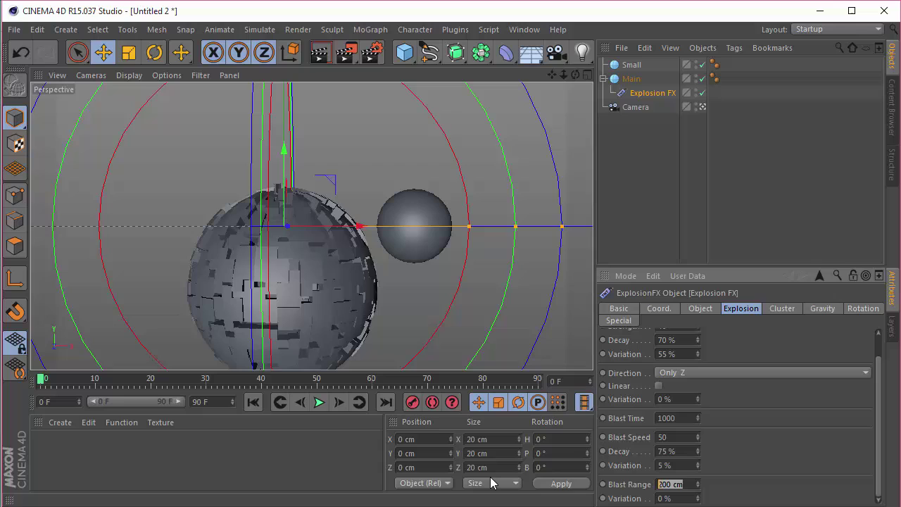
text(190)
key(Return)
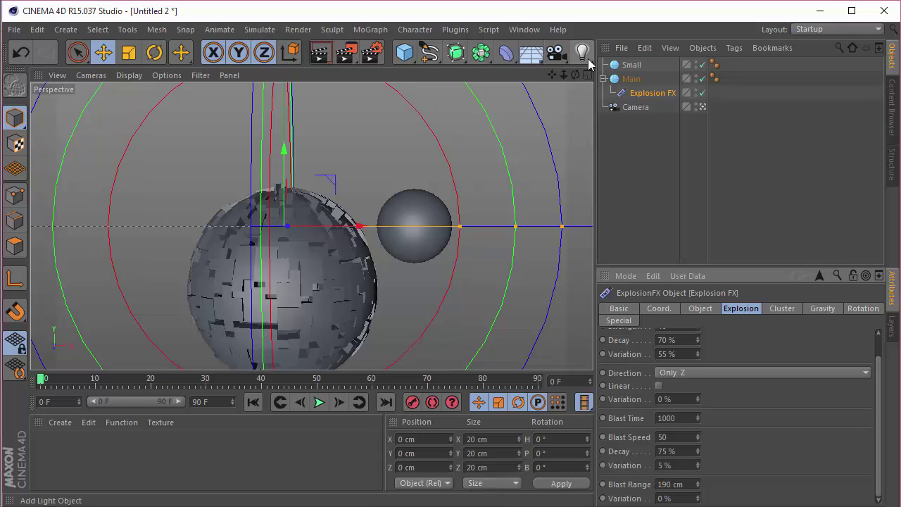
Step: Set the Explosion FX cluster thickness to 2 cm
click(785, 312)
scroll(762, 392, up, 1)
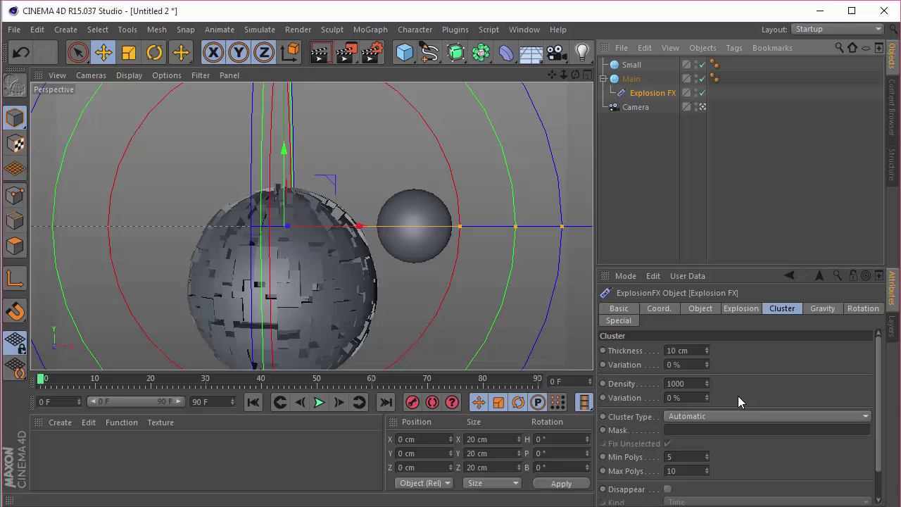
click(698, 349)
key(ctrl+a)
text(2)
key(Tab)
key(Tab)
key(Tab)
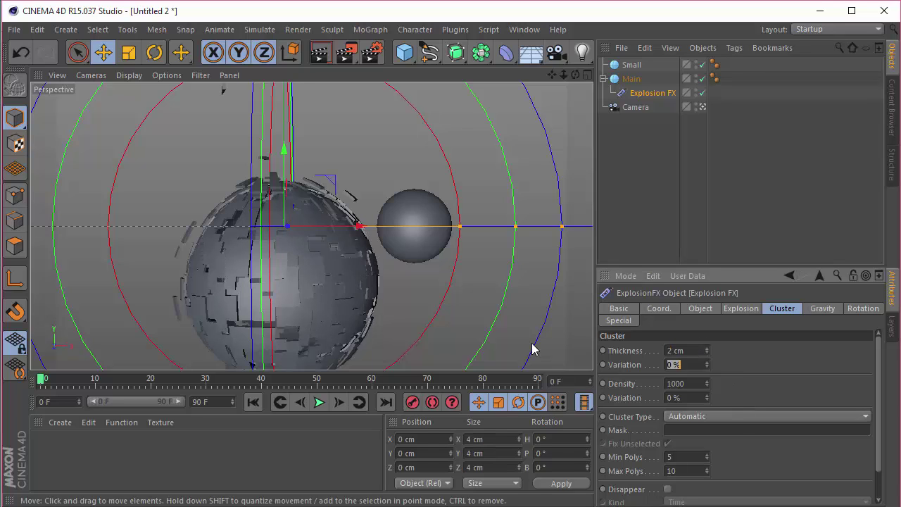
Step: Set the explosion clusters to a minimum of 1 and a maximum of 2 polygons
key(Tab)
text(1)
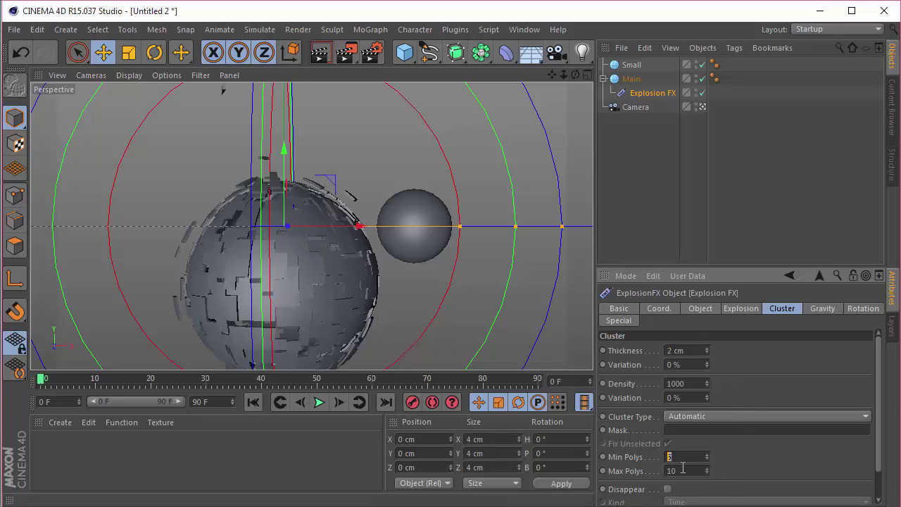
key(Tab)
text(2)
key(Return)
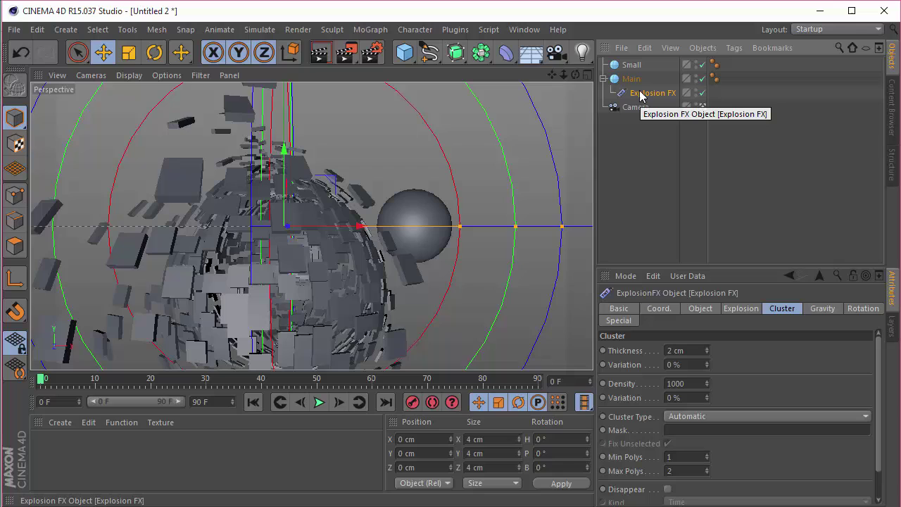
click(661, 308)
click(783, 309)
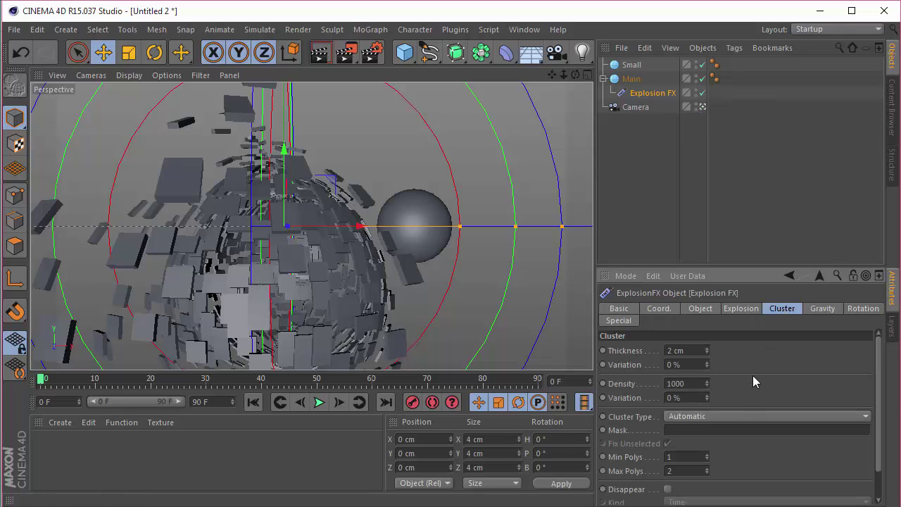
scroll(757, 394, down, 2)
scroll(773, 446, up, 2)
click(819, 309)
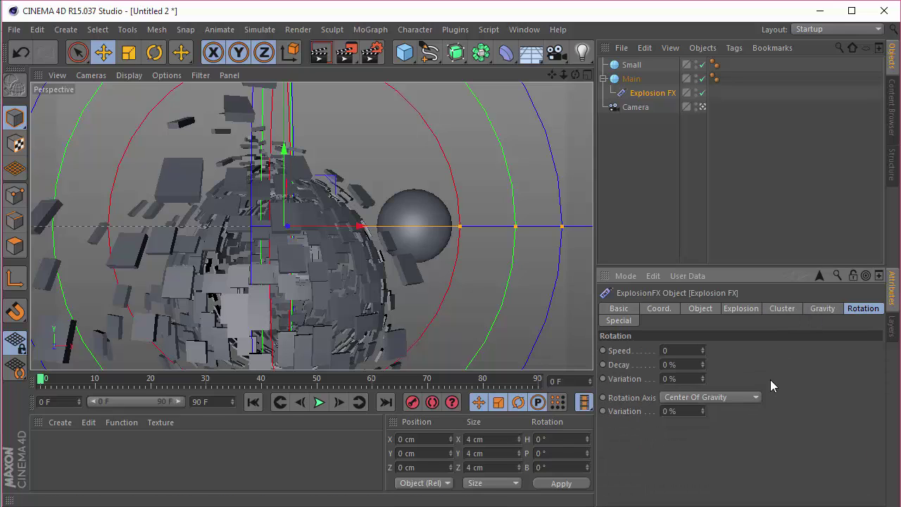
click(822, 310)
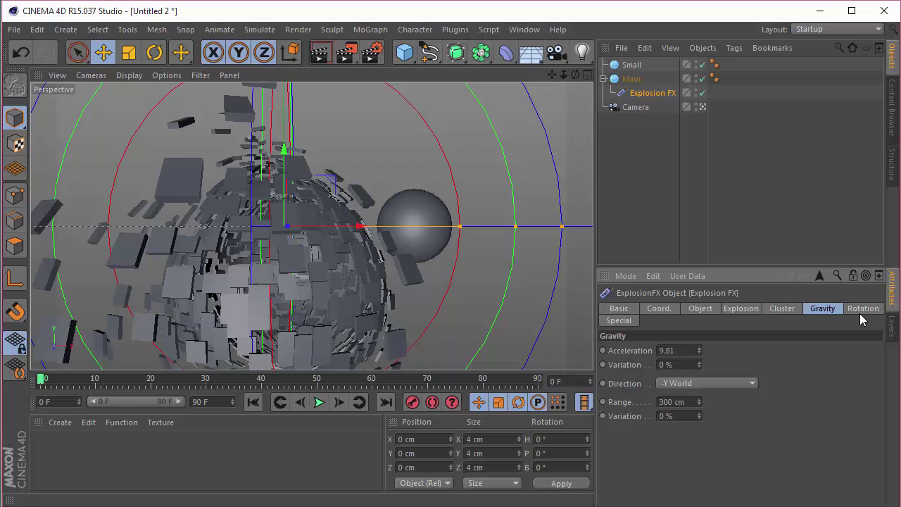
Step: Set the Explosion FX rotation speed to 445 and the rotation axis variation to 7%
click(860, 309)
click(681, 348)
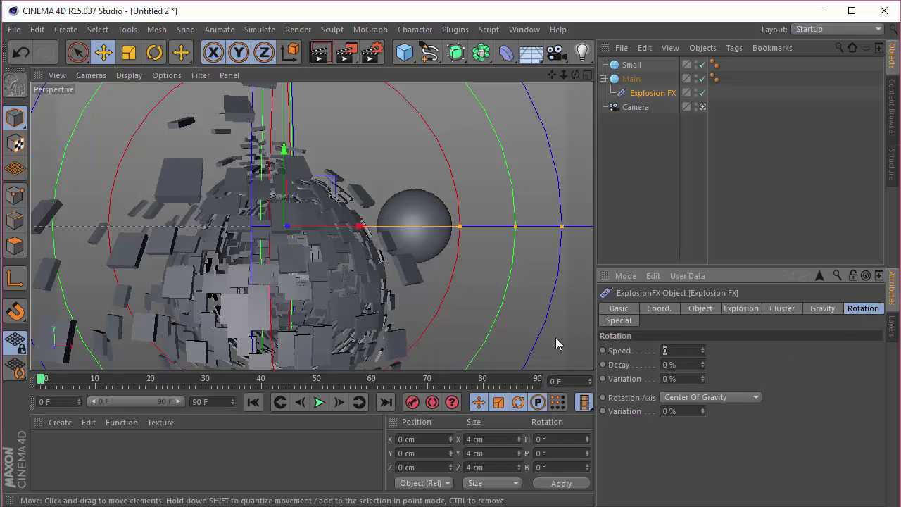
text(445)
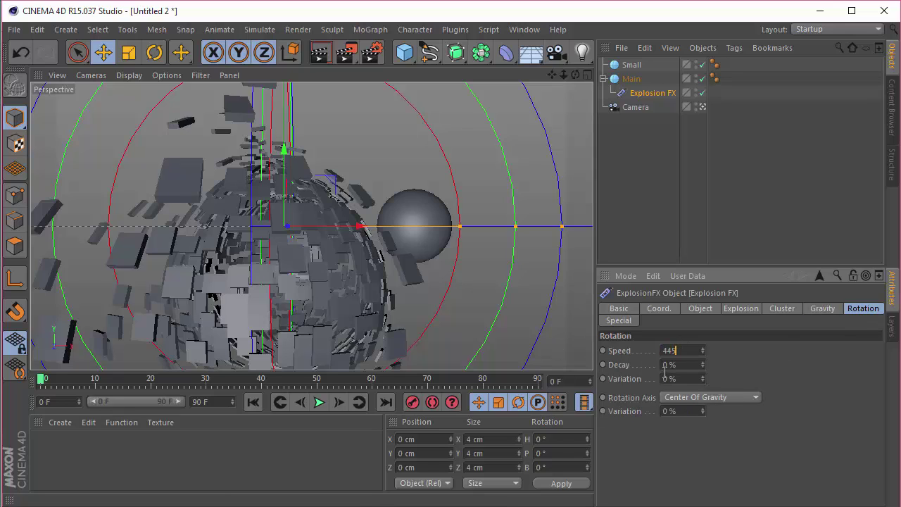
click(665, 378)
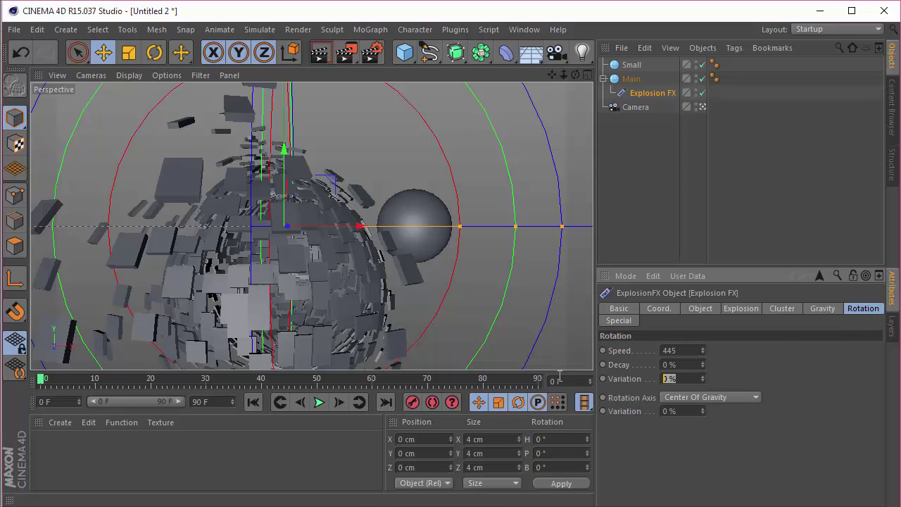
click(665, 411)
text(7)
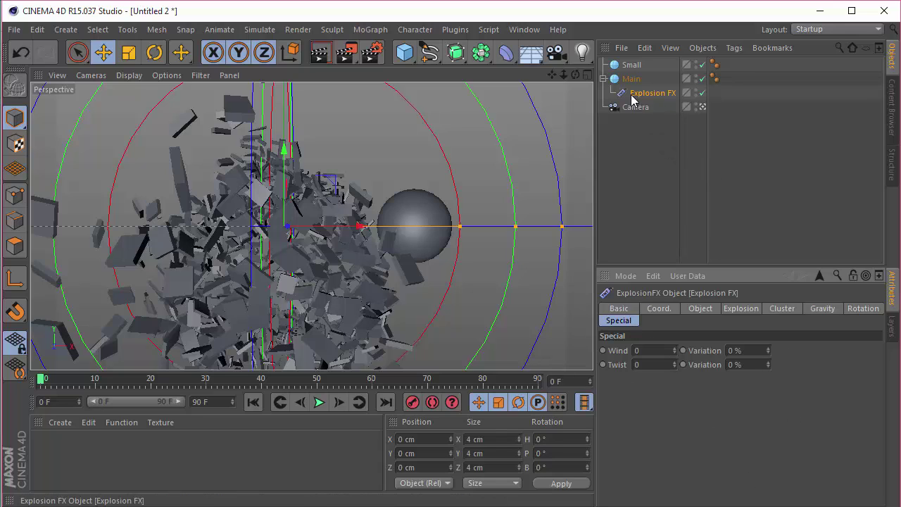
Step: Take the Explosion FX deformer out of the Main sphere and make it a child of that sphere again
drag(629, 95, 629, 109)
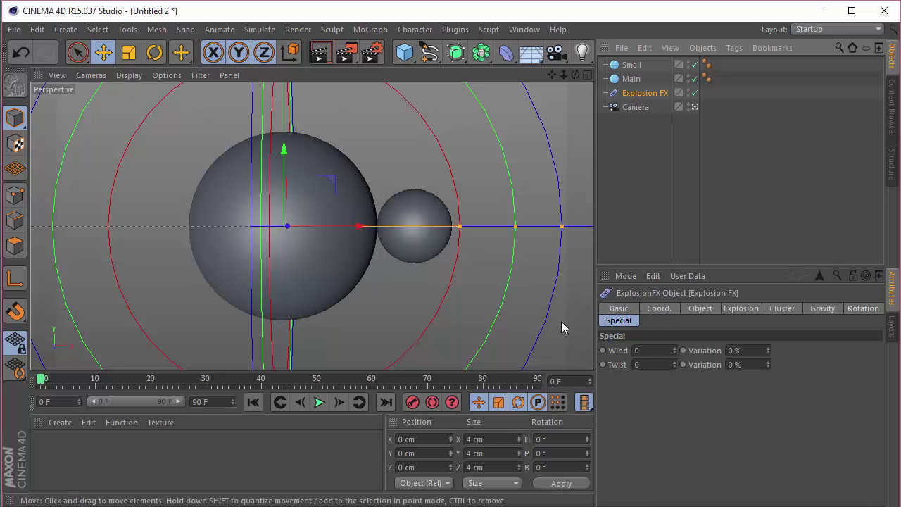
click(659, 309)
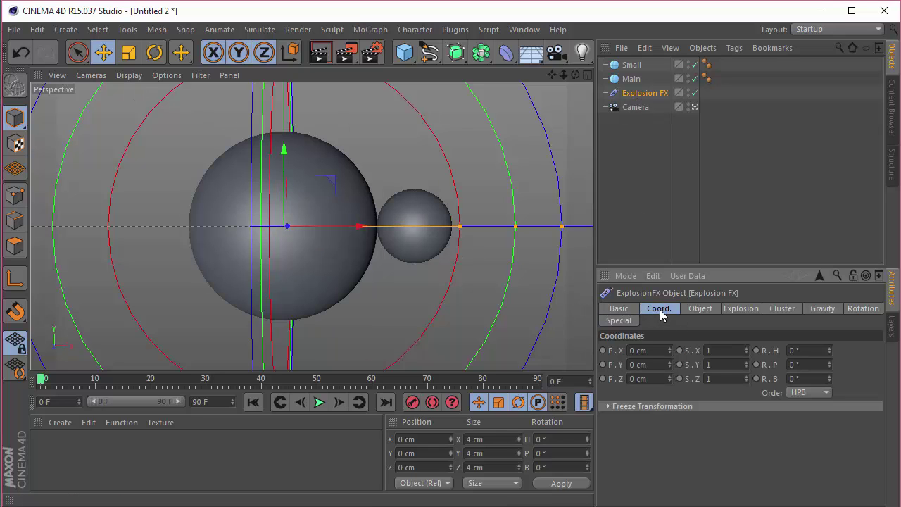
click(631, 80)
drag(629, 92, 623, 84)
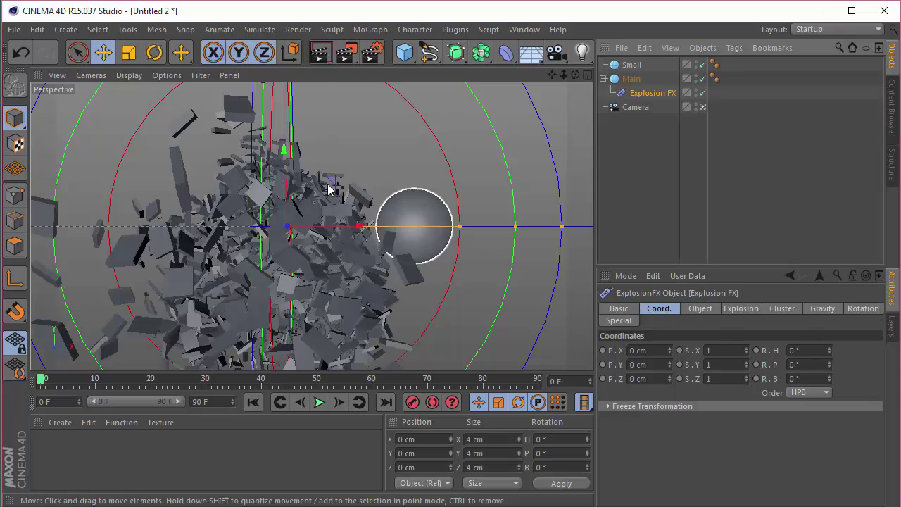
Step: Move the Explosion FX deformer along X to exactly -180 cm, beyond the Main sphere's side opposite the Small sphere
drag(315, 227, 159, 229)
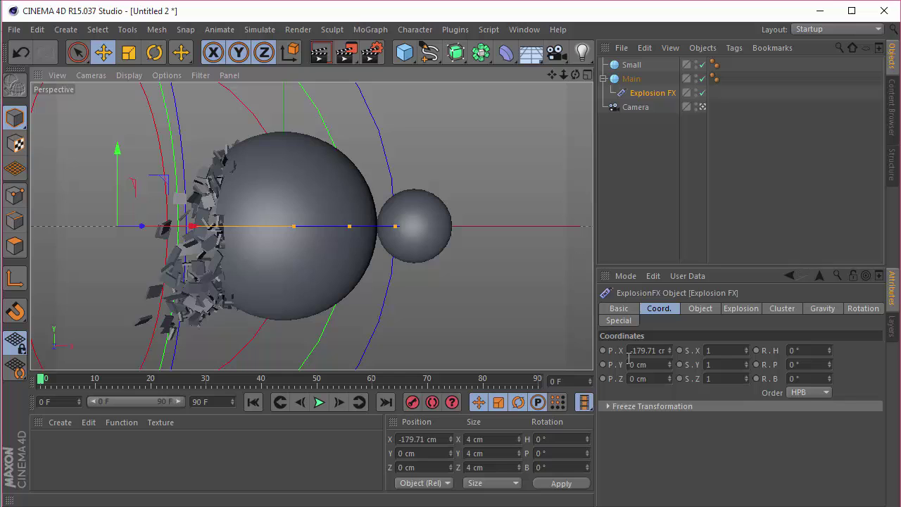
click(629, 352)
key(BackSpace)
text(-180)
key(Return)
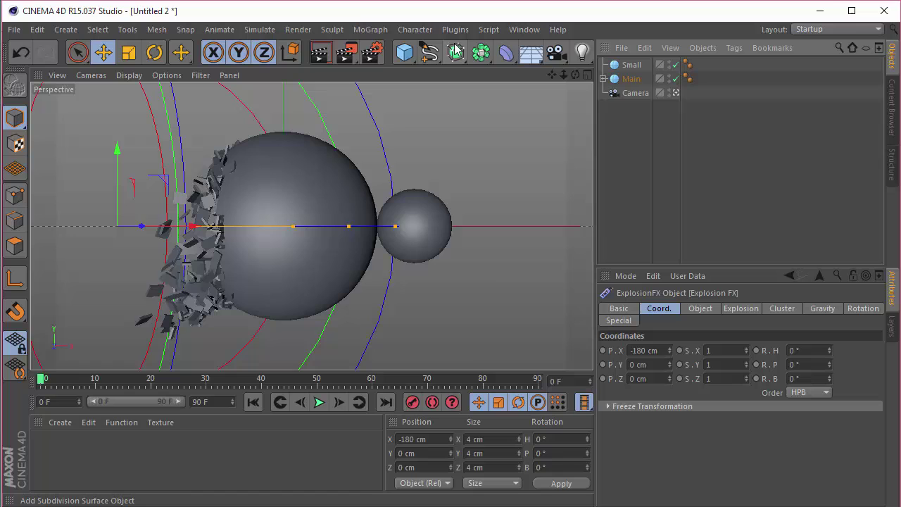
Step: Add a Disc primitive to the scene
click(429, 52)
click(404, 52)
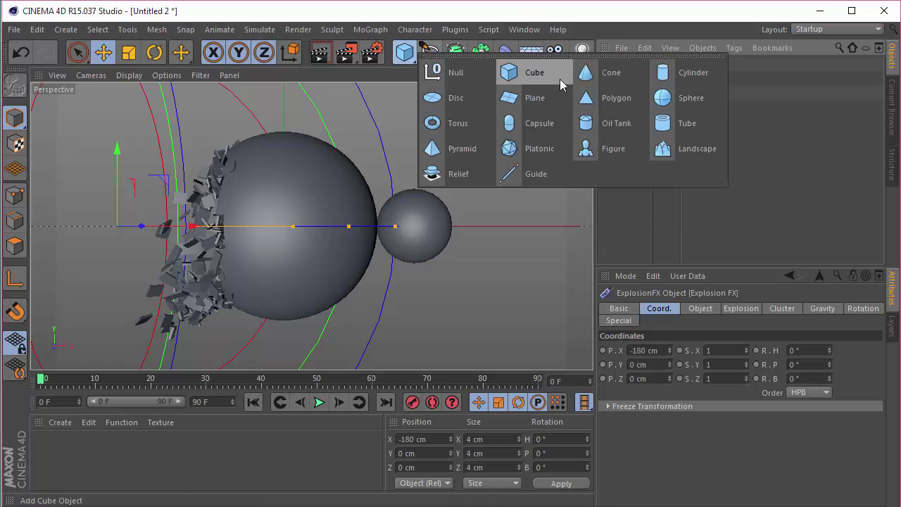
click(408, 52)
click(432, 98)
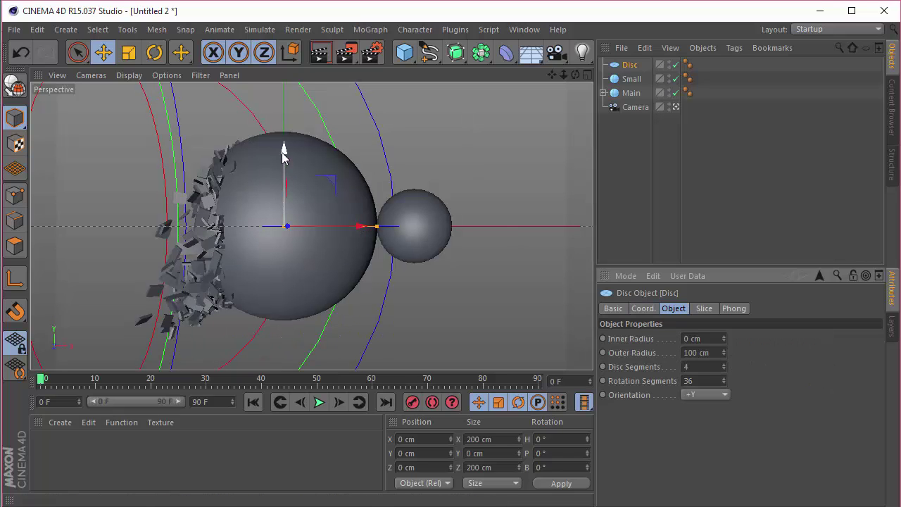
Step: Set the disc's outer radius to 750 cm and its Y position to 325 cm
double_click(715, 352)
text(750)
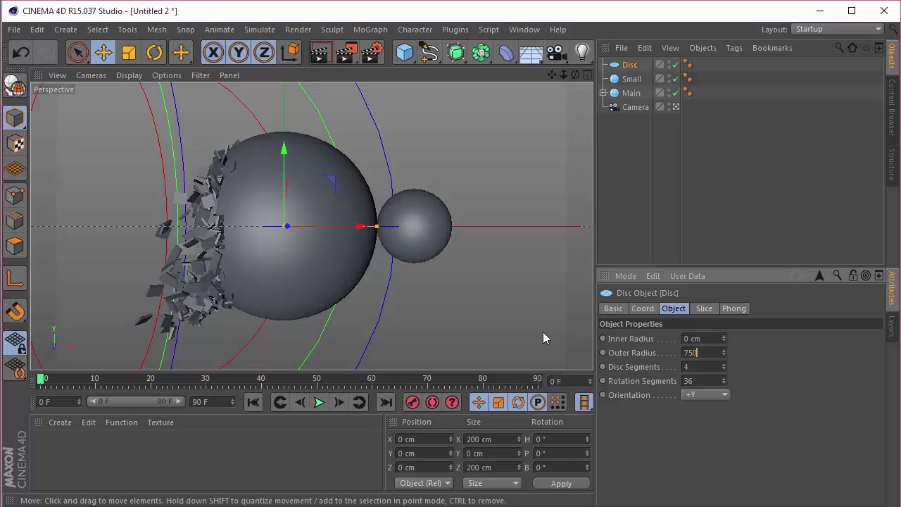
key(Return)
click(643, 308)
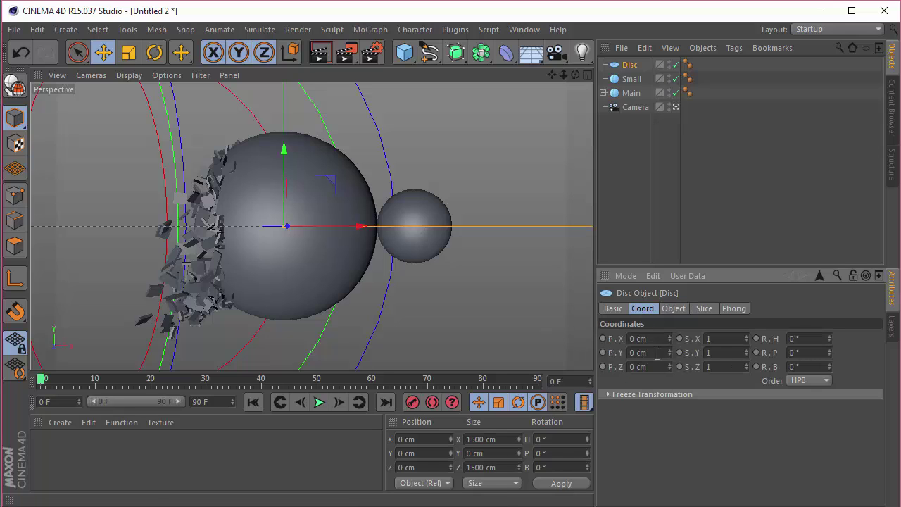
click(649, 150)
Step: Add a Compositing tag to the disc and turn off Seen by Camera
right_click(629, 64)
mouse_move(649, 21)
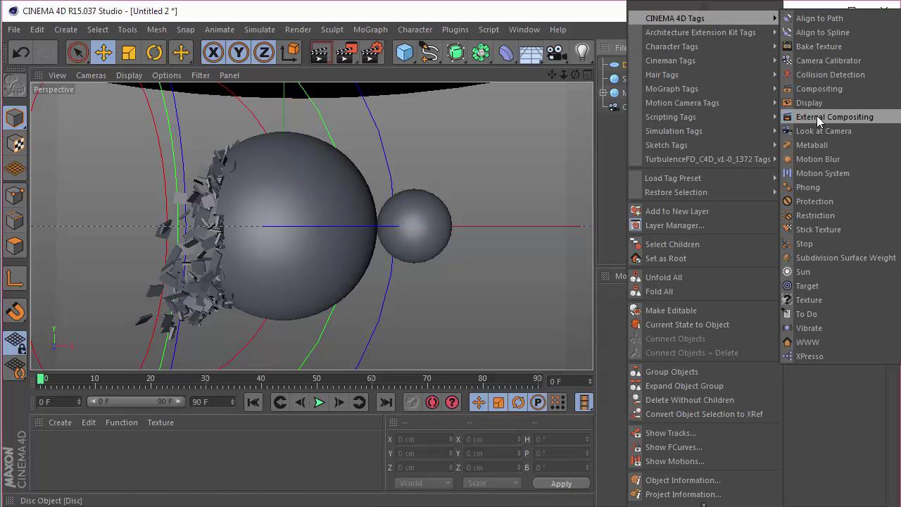
click(816, 89)
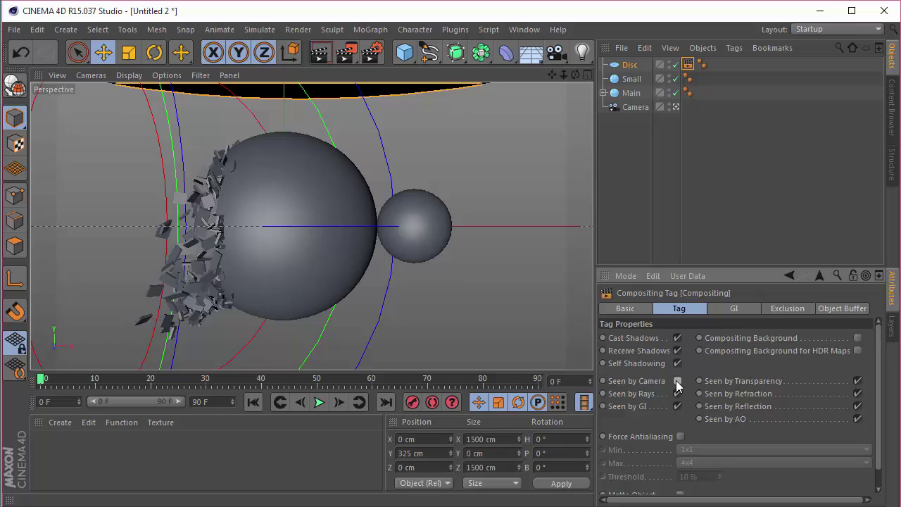
click(635, 225)
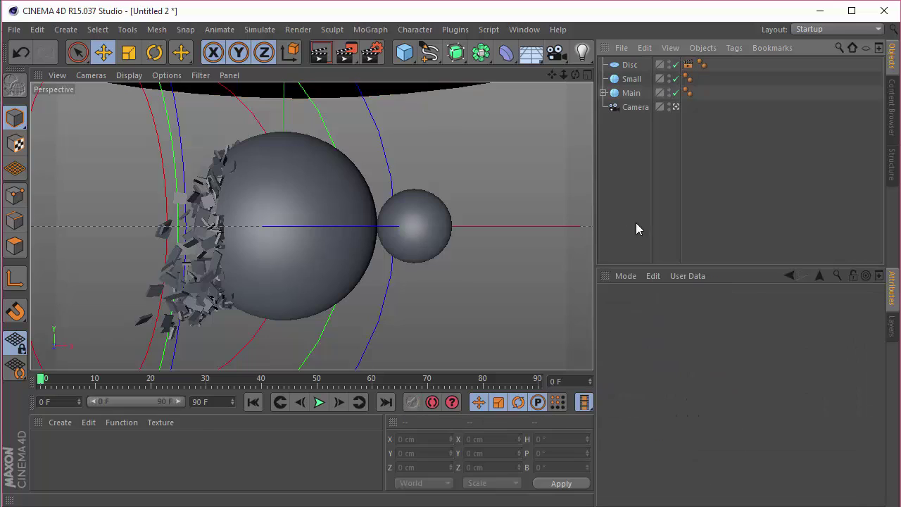
Step: Create a material with Luminance enabled and Color and Specular disabled, and apply it to the disc
double_click(71, 453)
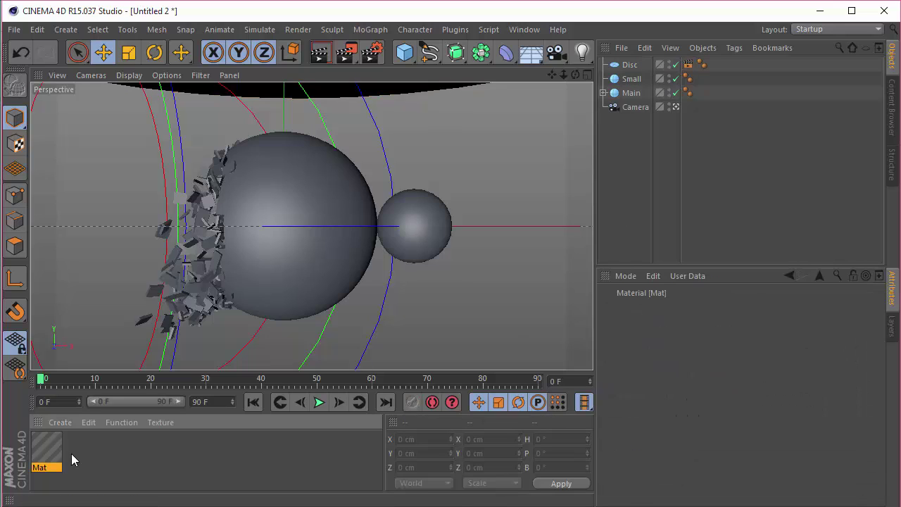
double_click(46, 449)
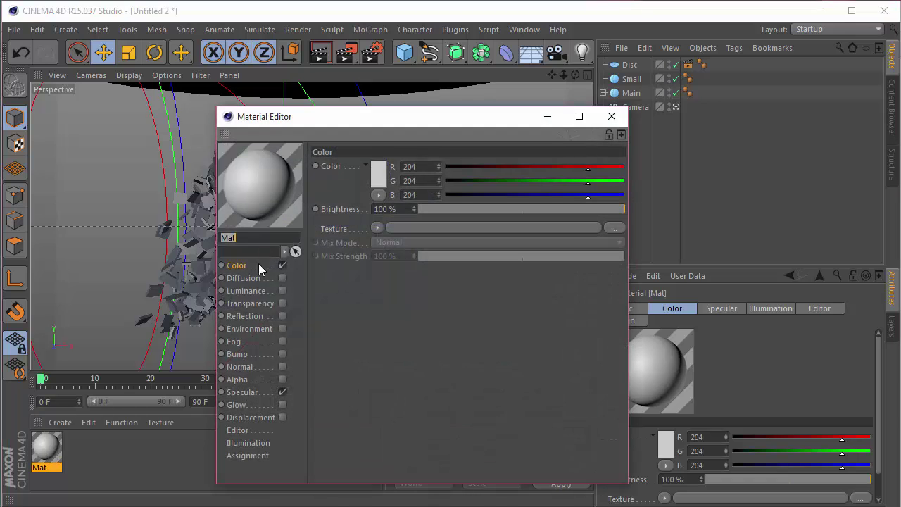
click(282, 291)
click(282, 265)
click(283, 392)
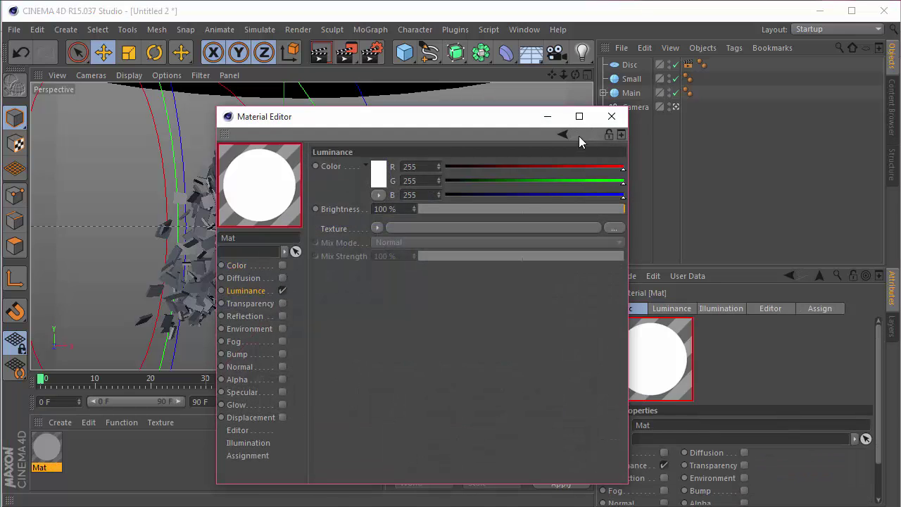
click(609, 117)
drag(51, 449, 629, 65)
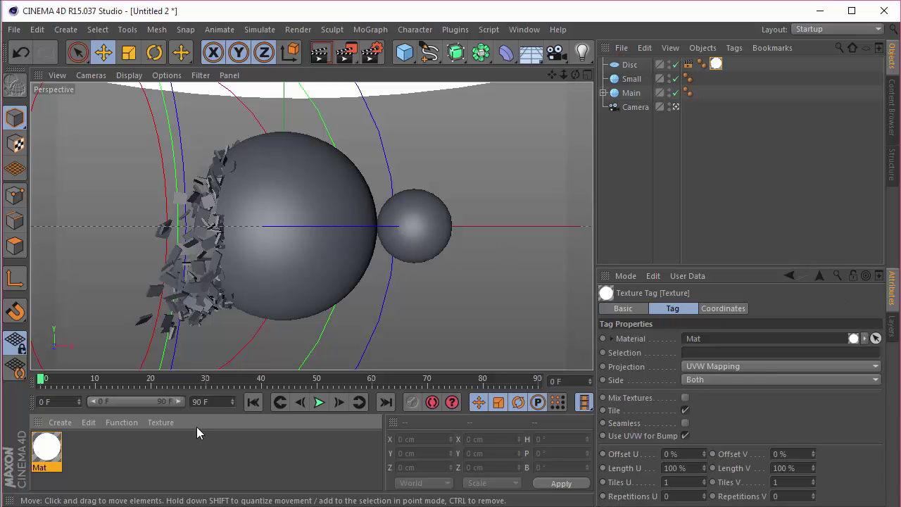
Step: Create a second material and set its color to black
double_click(197, 426)
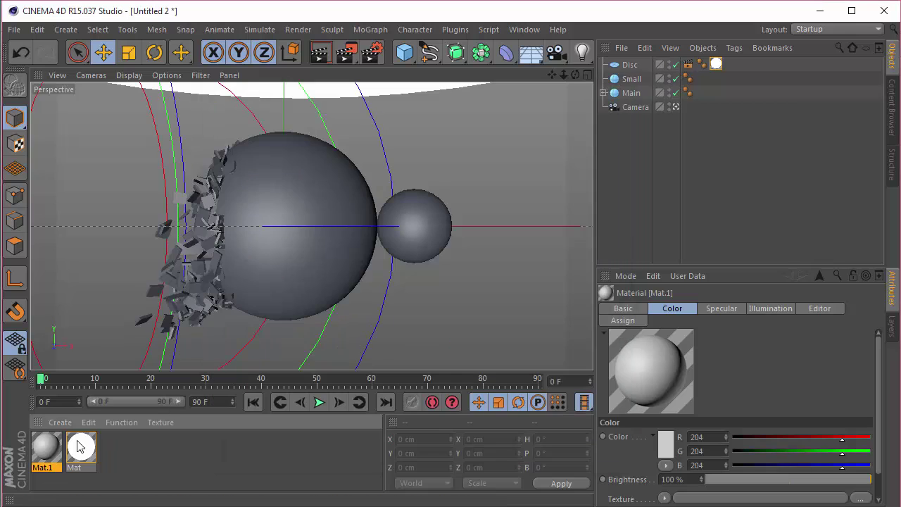
double_click(45, 450)
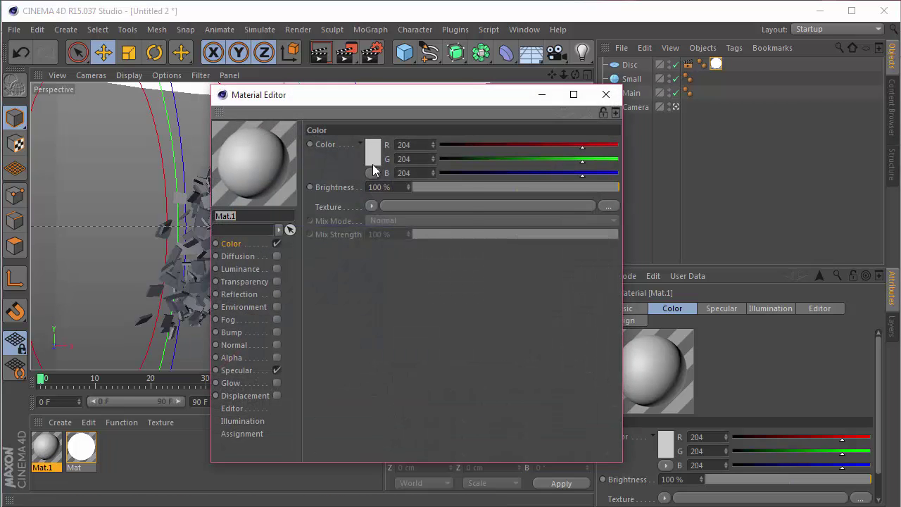
click(372, 164)
click(360, 173)
click(352, 218)
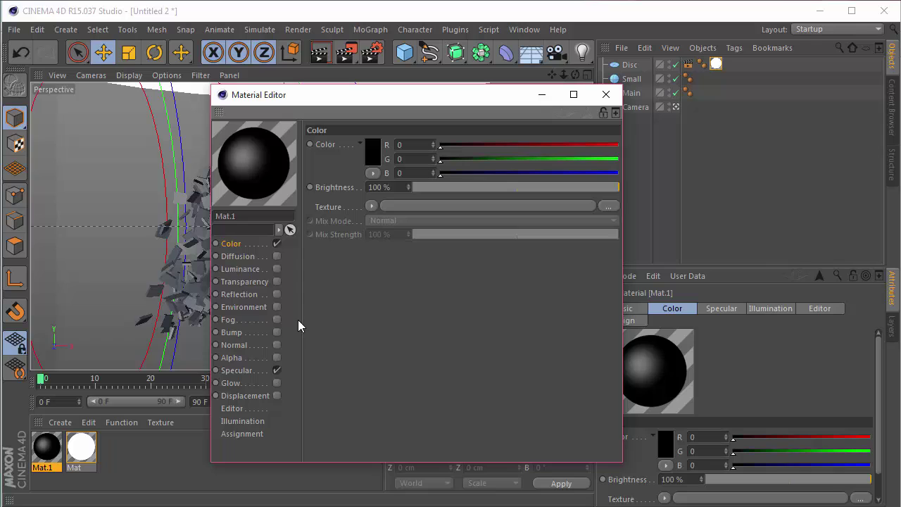
Step: Load a Gradient shader into the black material's color texture and set its type to 2D - Circular
click(371, 205)
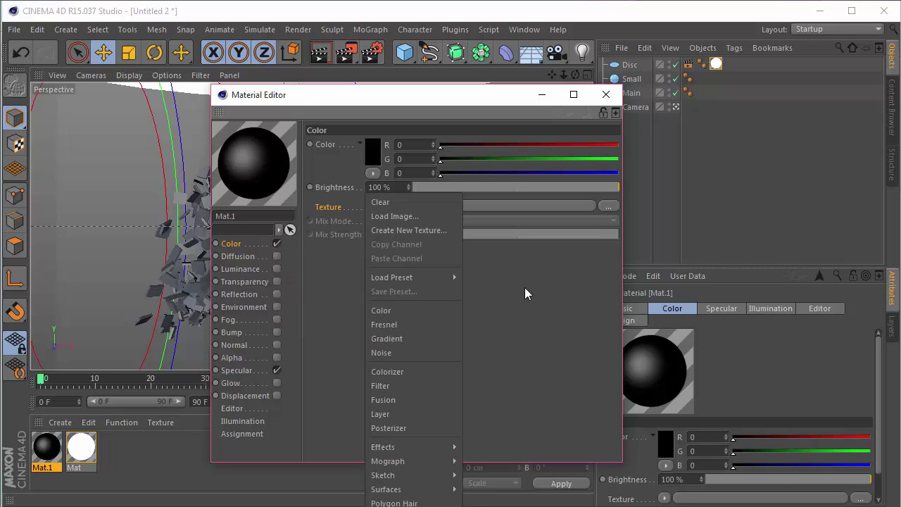
click(404, 338)
click(398, 250)
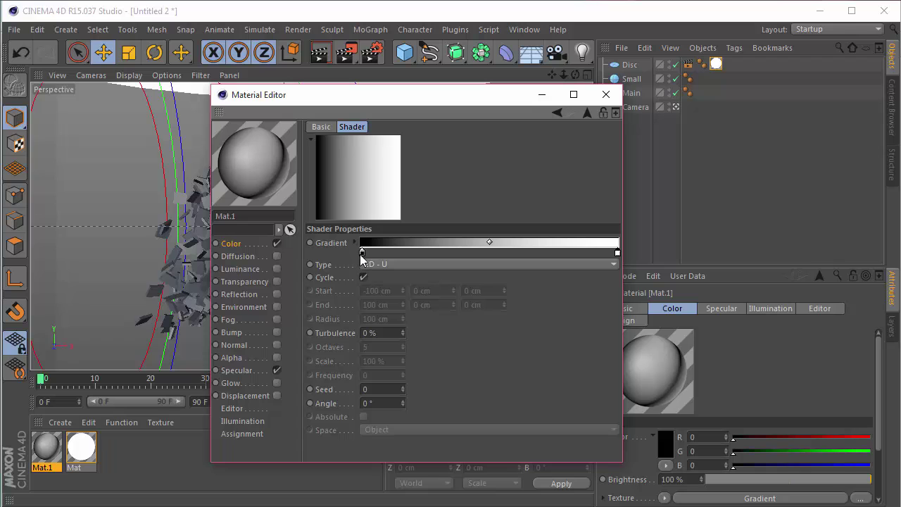
click(376, 266)
click(402, 336)
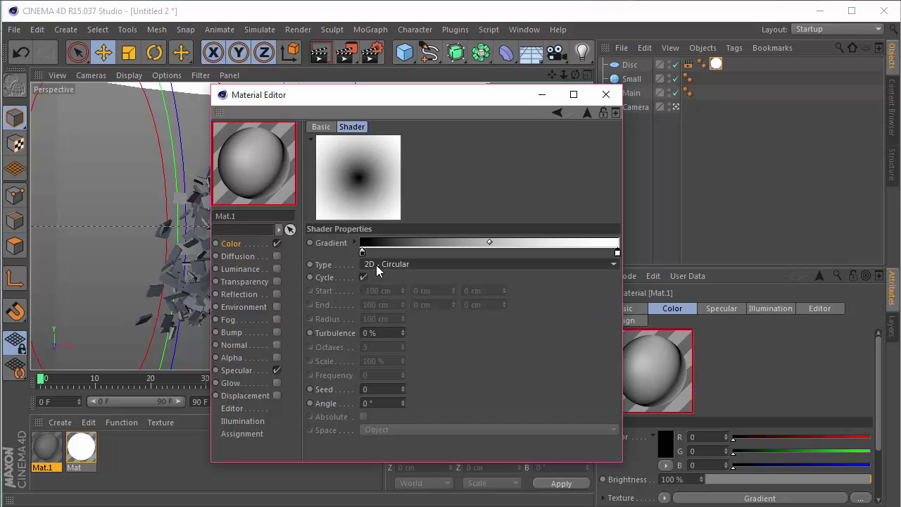
Step: Set the gradient's start knot to RGB 50, 50, 50 and keep the end knot white
double_click(362, 254)
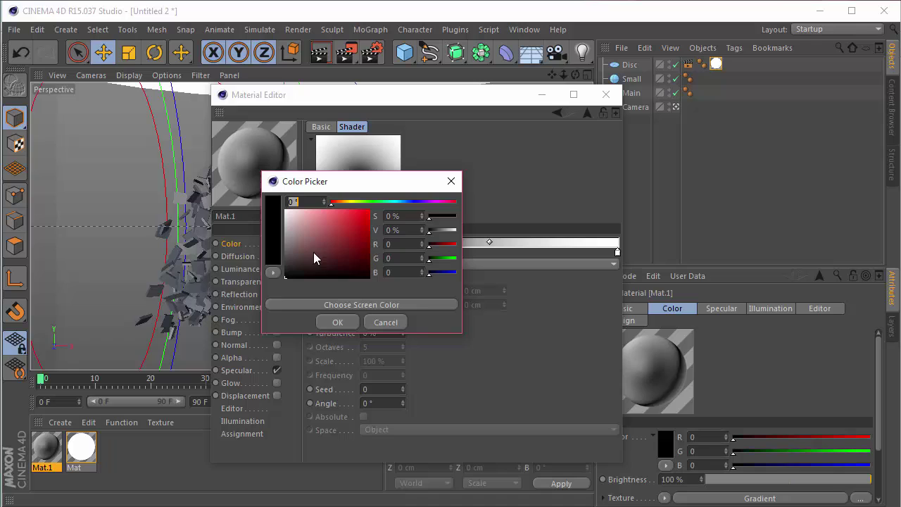
click(407, 244)
text(50)
key(Tab)
text(50)
key(Tab)
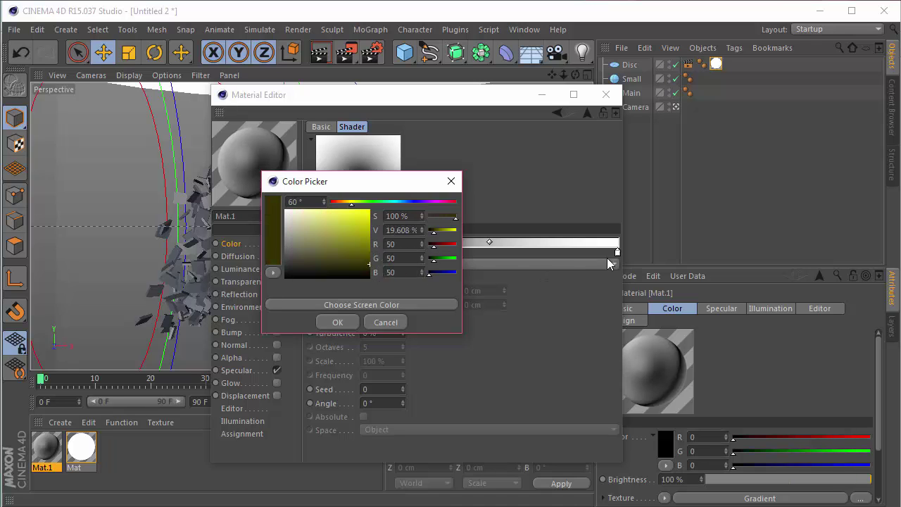
click(338, 321)
double_click(616, 251)
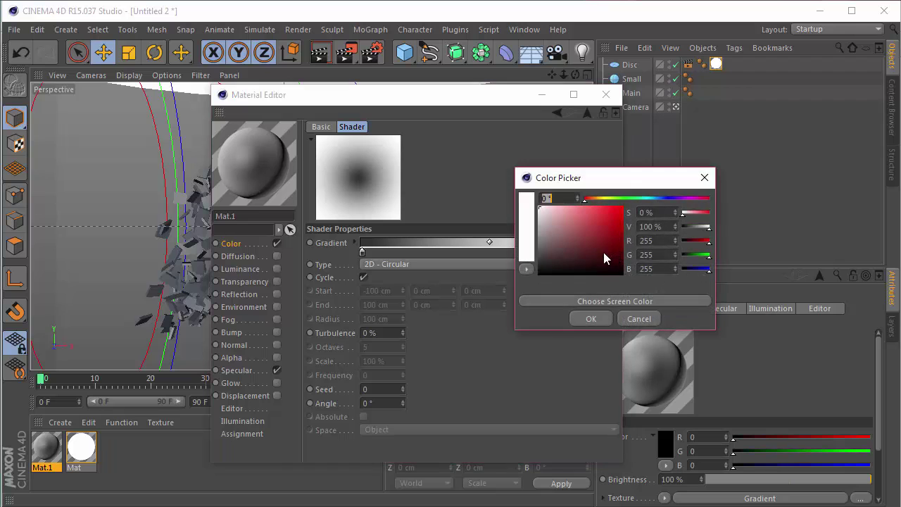
click(589, 316)
click(605, 95)
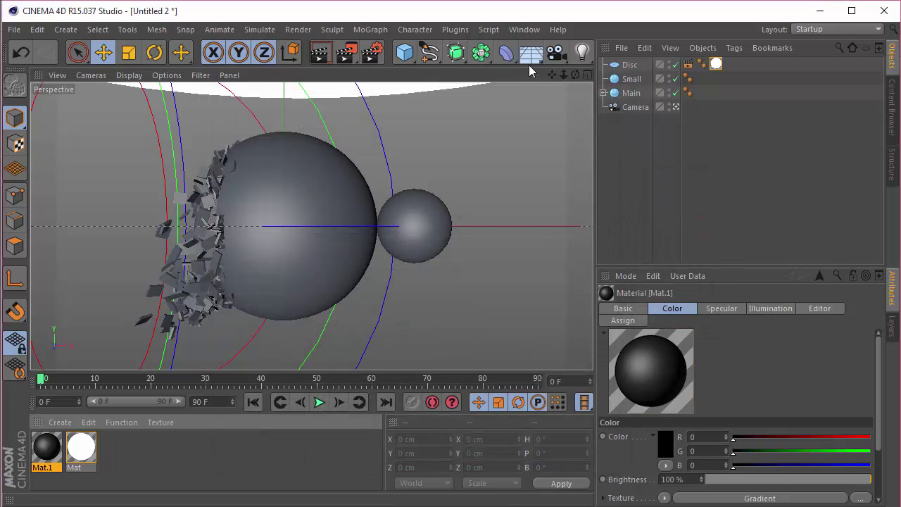
Step: Add a Background object and apply the gradient material Mat.1 to it
click(530, 54)
click(573, 174)
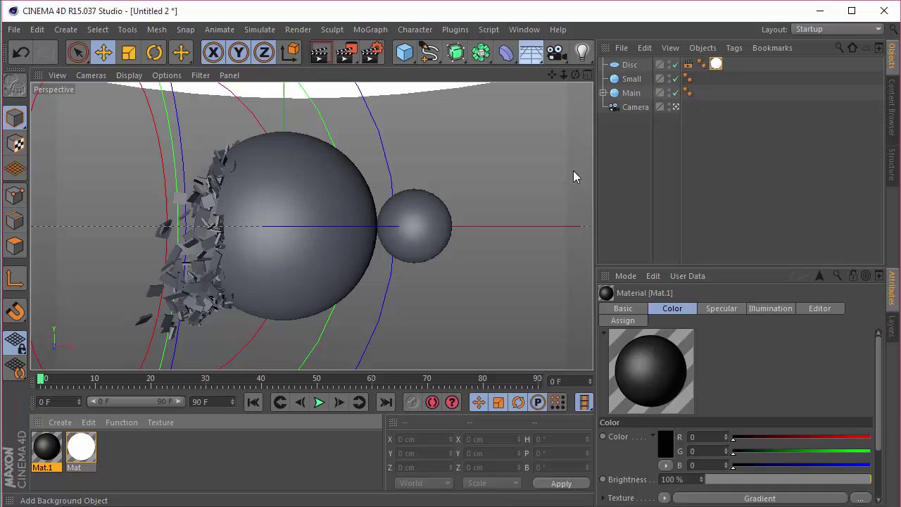
drag(80, 439, 611, 65)
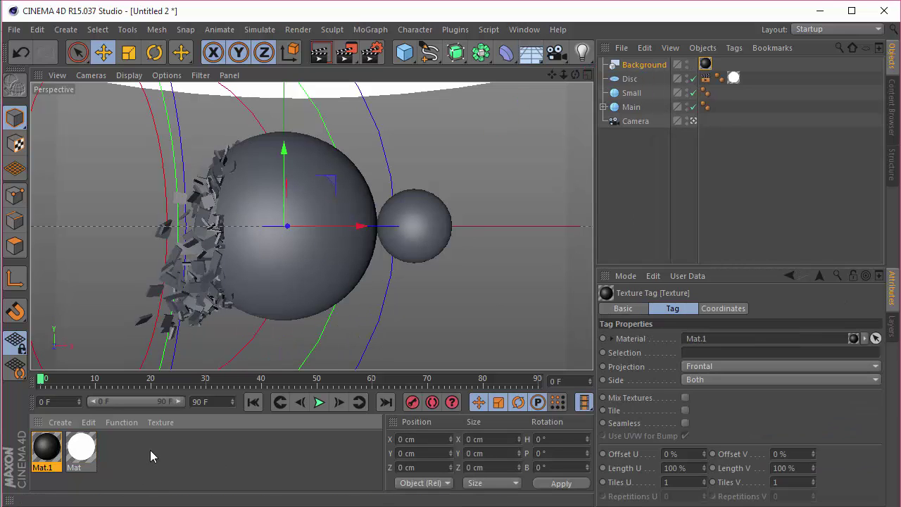
Step: Create a third material for the glass and enable its Transparency channel
drag(81, 447, 142, 436)
double_click(143, 437)
double_click(49, 448)
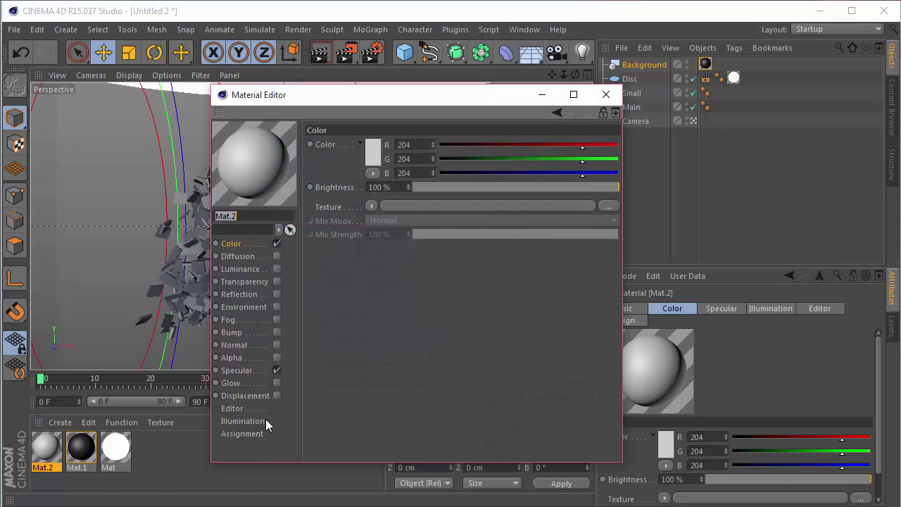
click(269, 231)
click(257, 281)
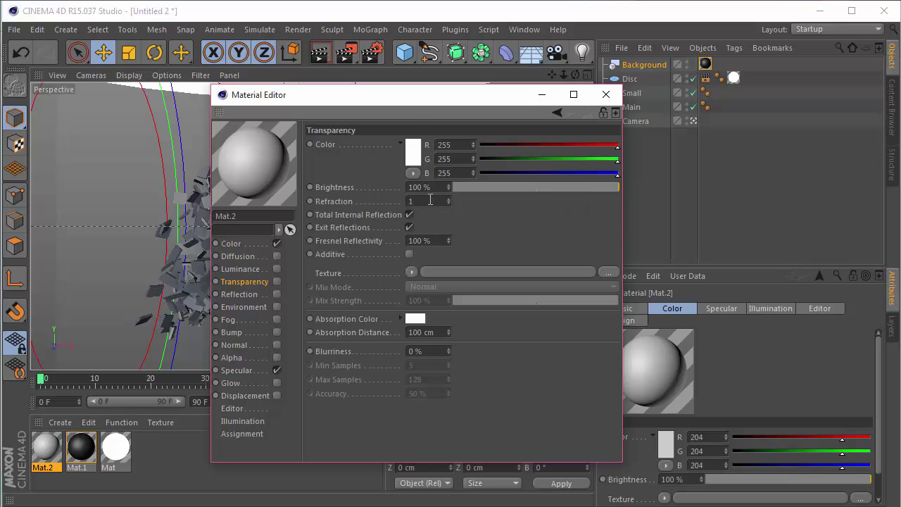
click(277, 280)
Step: Set the glass material's refraction to 1.1 and apply it to the Main sphere
click(448, 198)
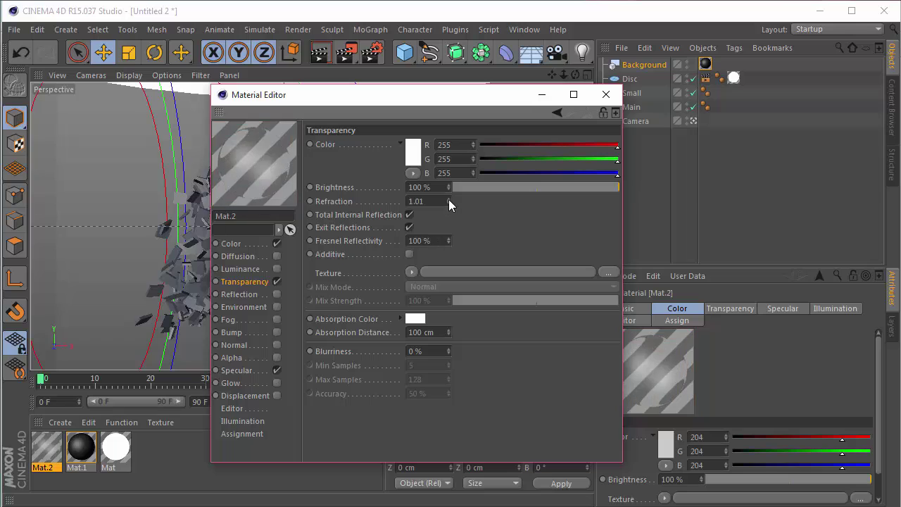
click(448, 199)
double_click(437, 201)
text(10)
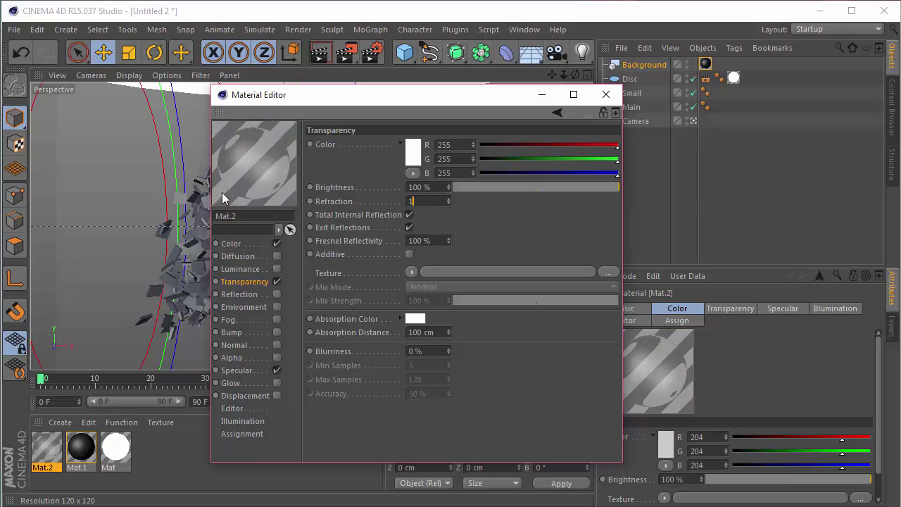
key(Return)
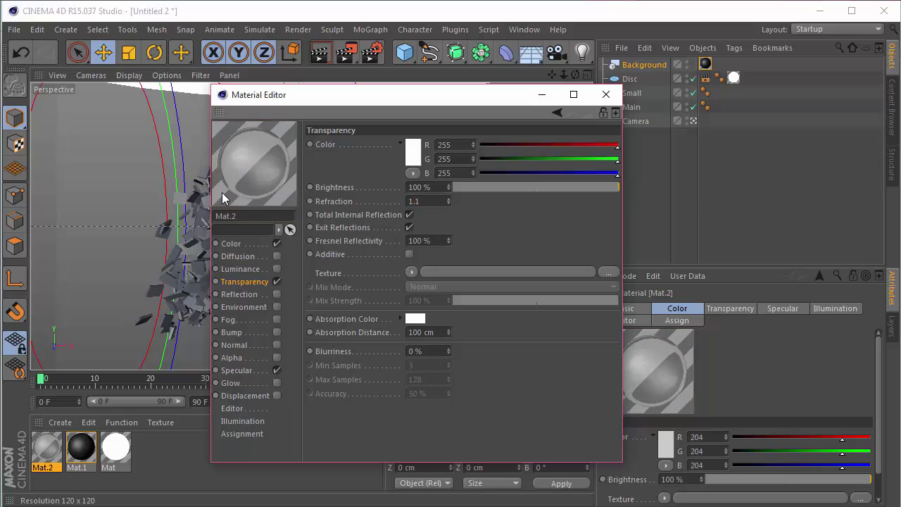
click(606, 94)
drag(46, 452, 252, 294)
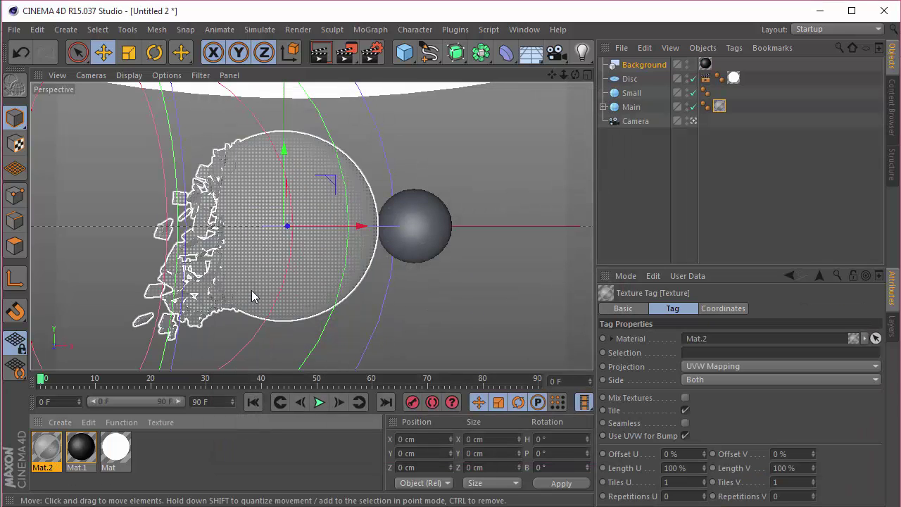
Step: Create a fourth material and set its color to black
double_click(157, 456)
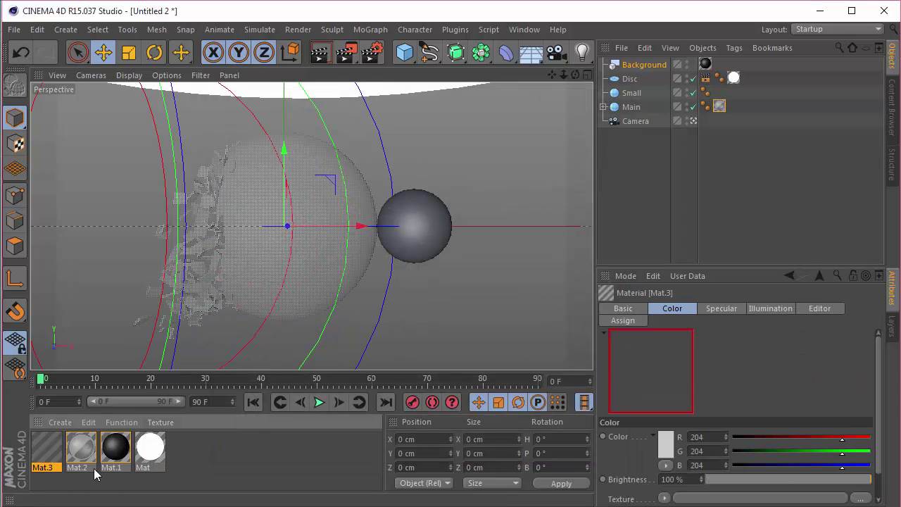
double_click(46, 448)
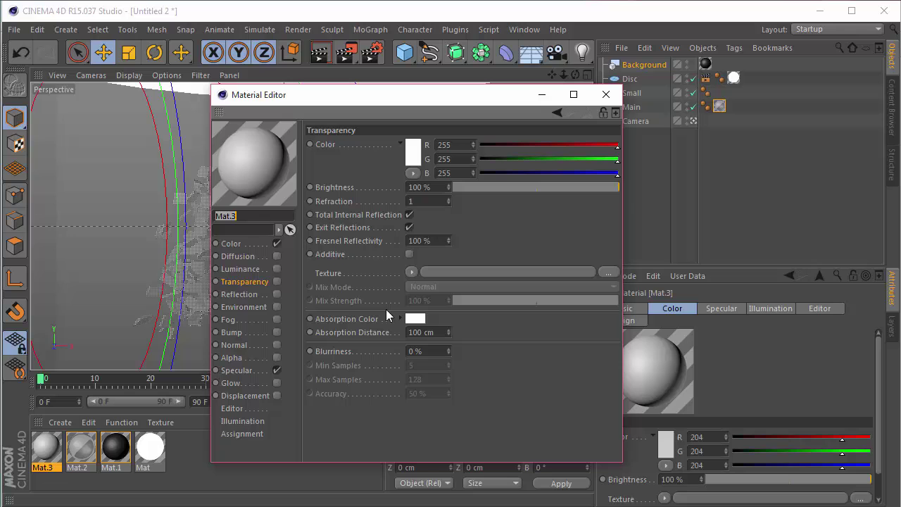
click(231, 242)
click(373, 151)
click(357, 182)
click(348, 226)
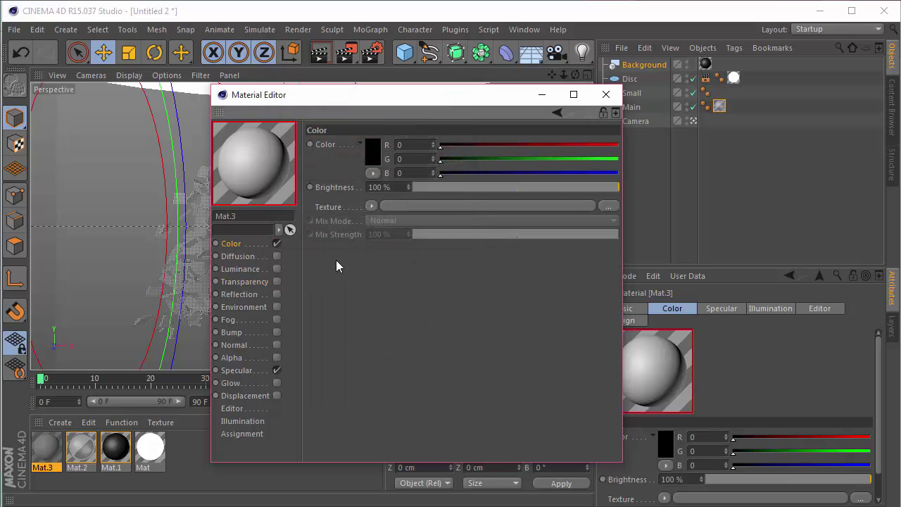
Step: Enable Reflection on Mat.3, set the reflection color to black and load a Fresnel texture
click(277, 294)
click(373, 154)
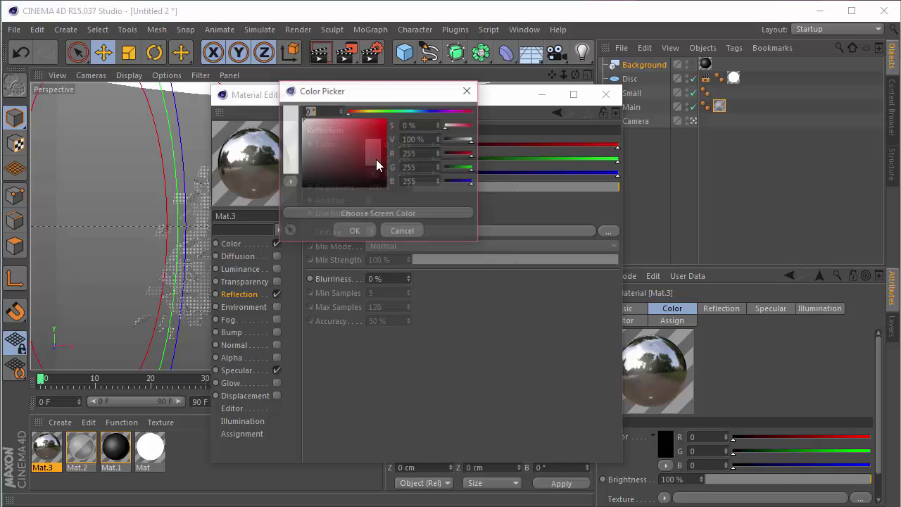
click(365, 232)
click(371, 231)
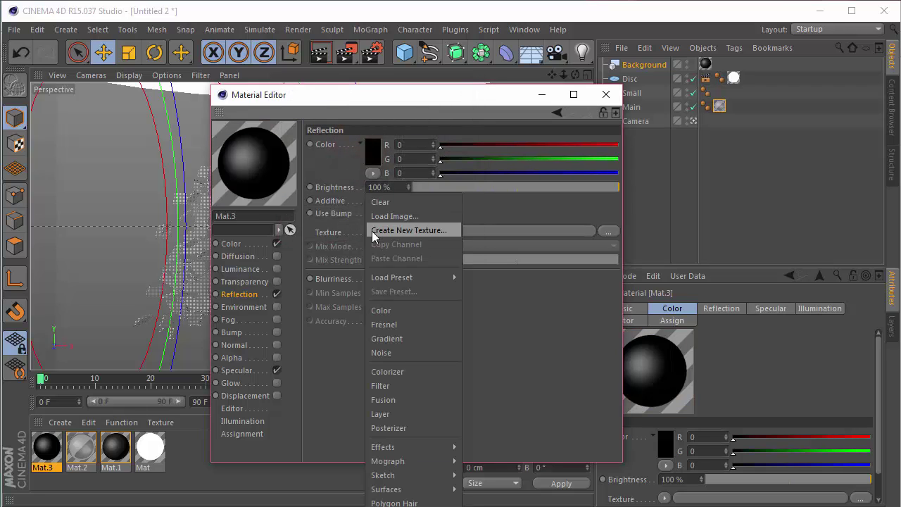
click(408, 324)
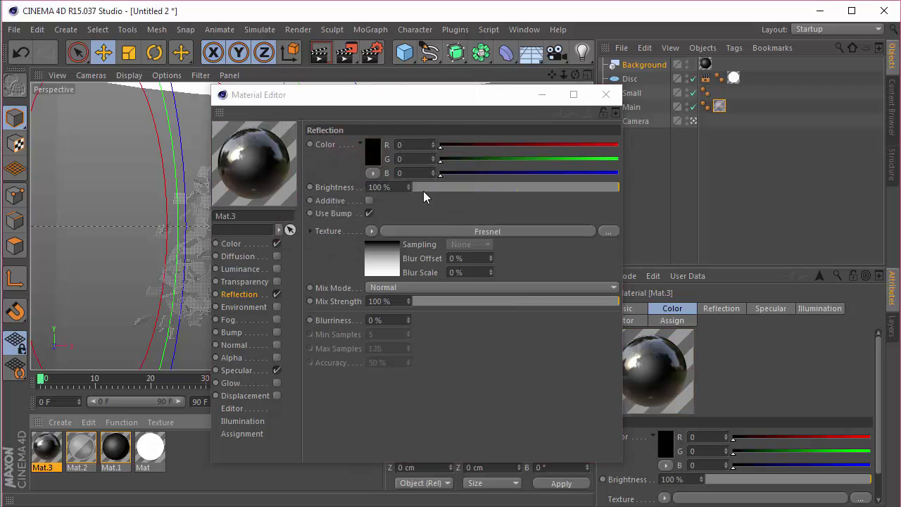
Step: Set the reflection's brightness to 5% and mix strength to 20%, and apply the material to the Small sphere
double_click(380, 187)
text(5)
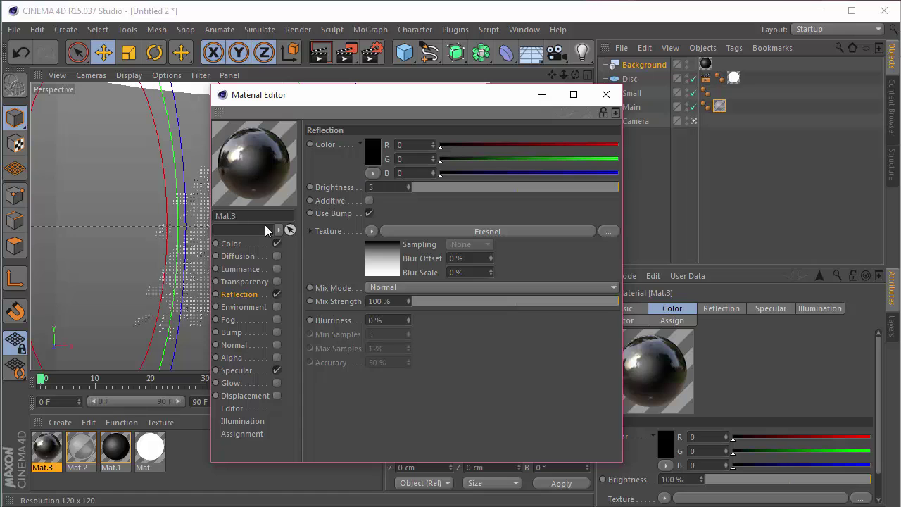
double_click(402, 300)
text(20)
key(Return)
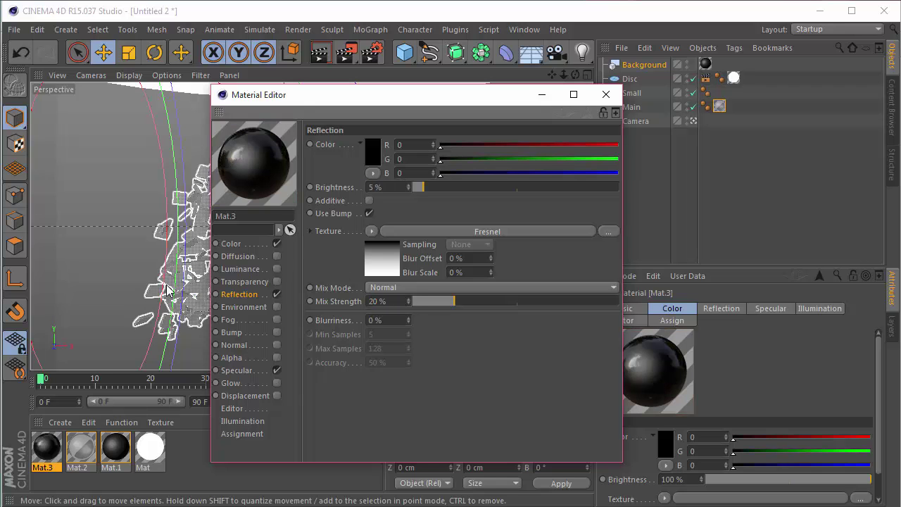
click(605, 95)
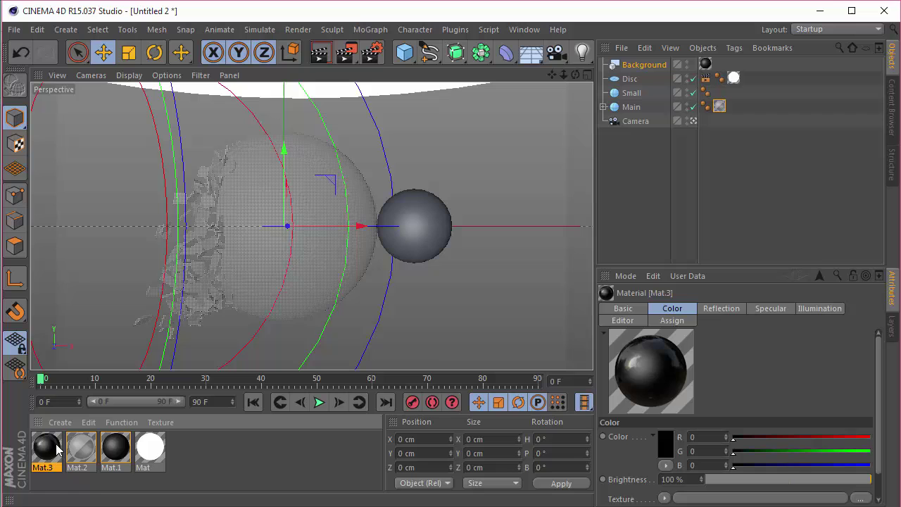
drag(60, 454, 630, 94)
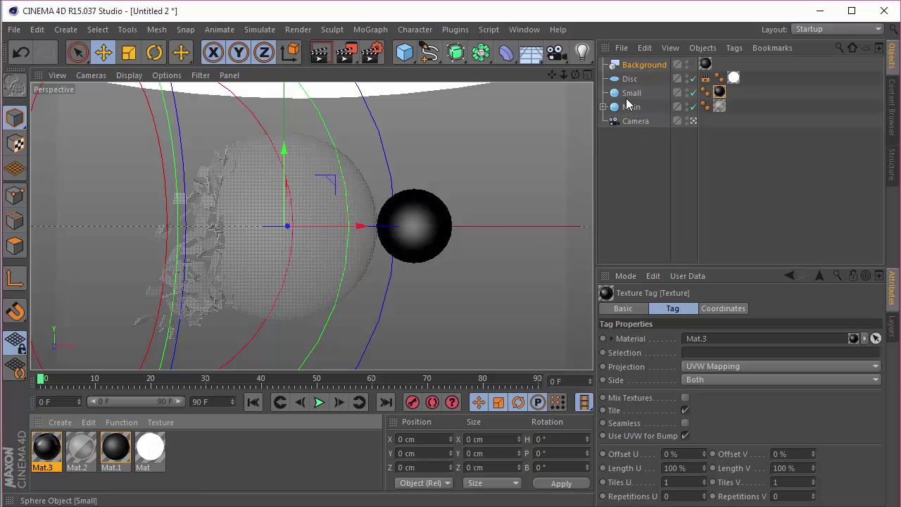
Step: Add the Ambient Occlusion effect to the render settings and set Anti-Aliasing to Best
click(371, 53)
click(102, 258)
click(120, 176)
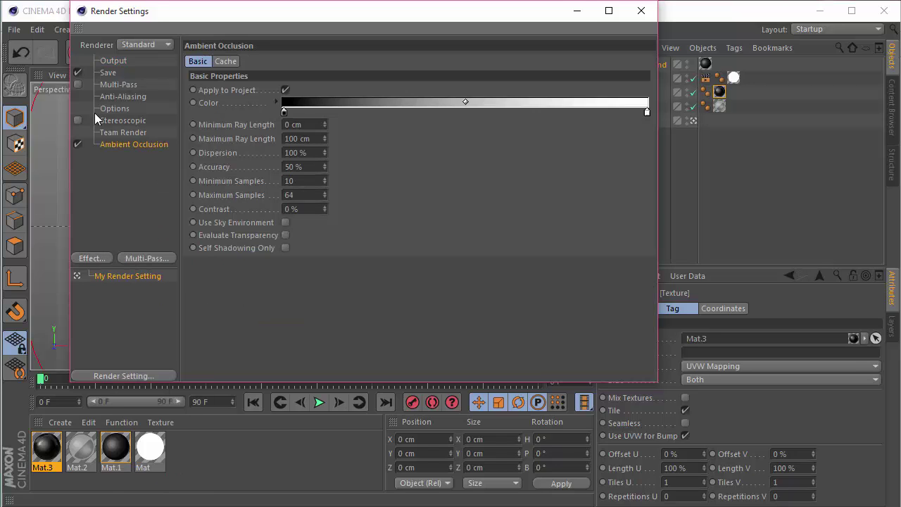
click(112, 96)
click(308, 61)
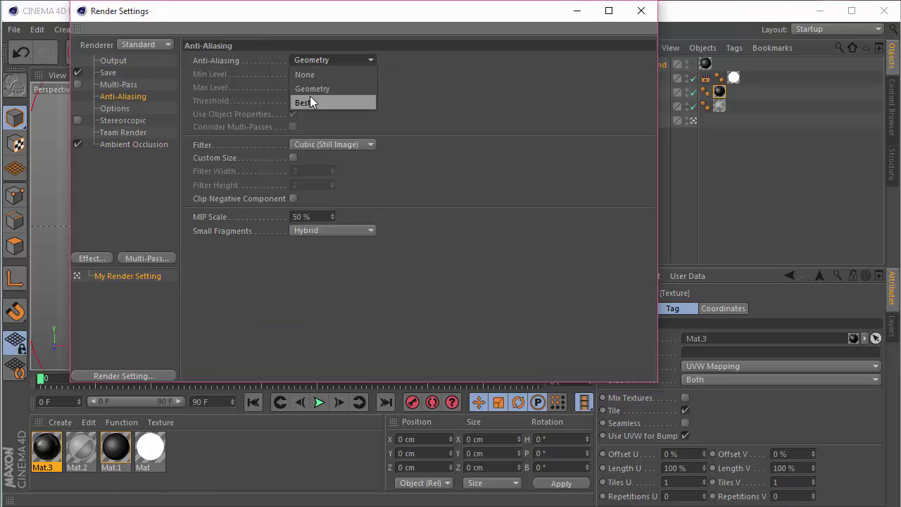
click(310, 96)
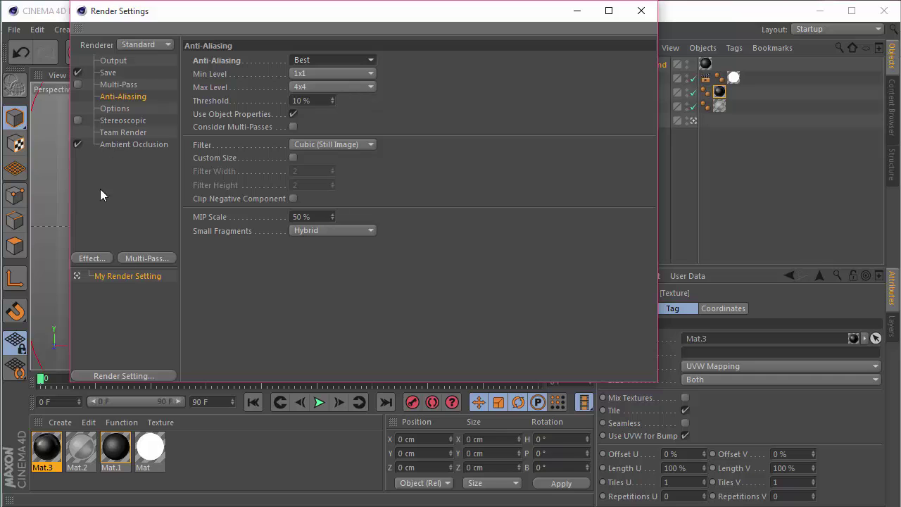
Step: Check the general render options and render the scene in the perspective view
click(117, 110)
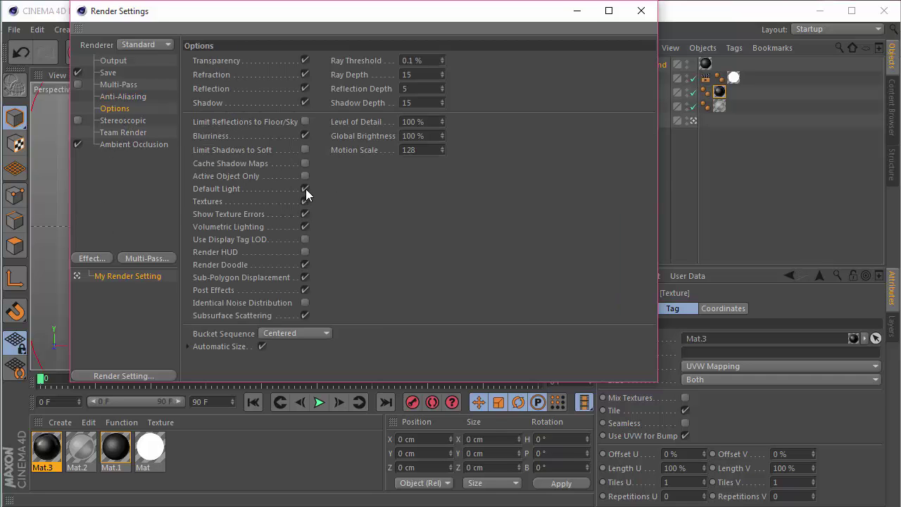
click(641, 11)
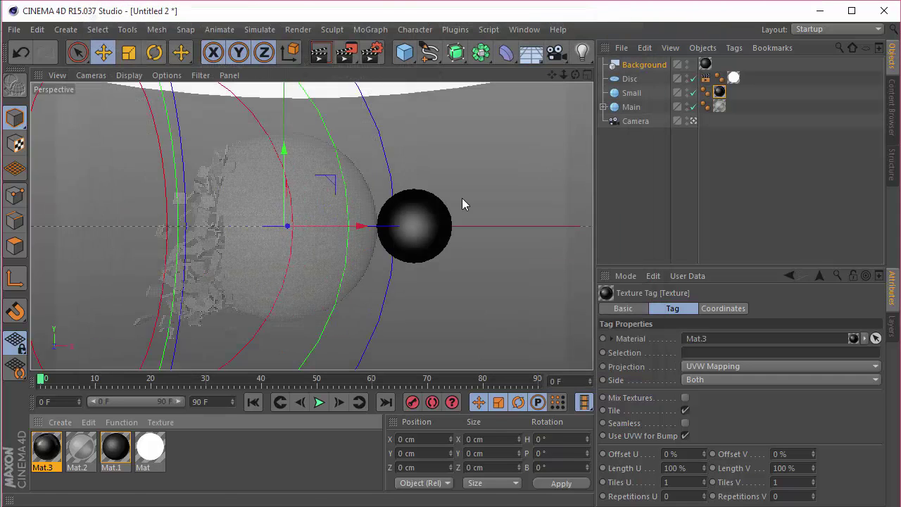
click(321, 53)
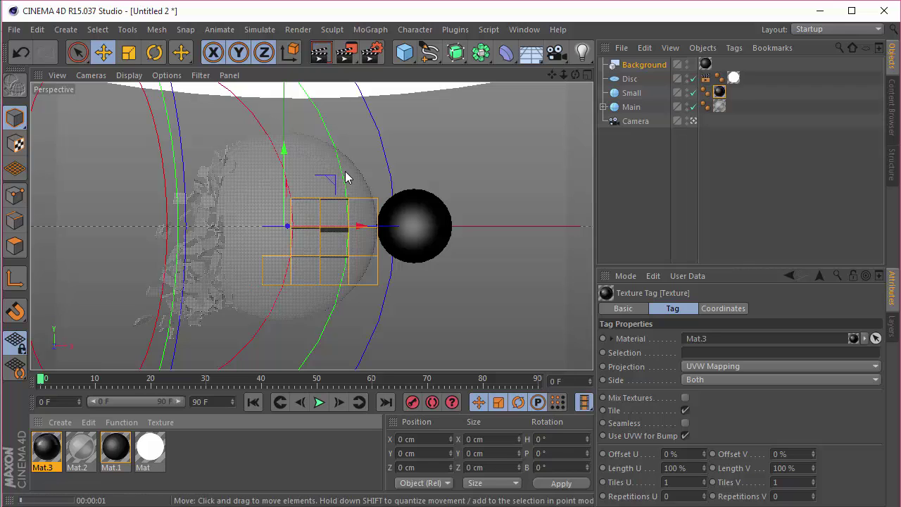